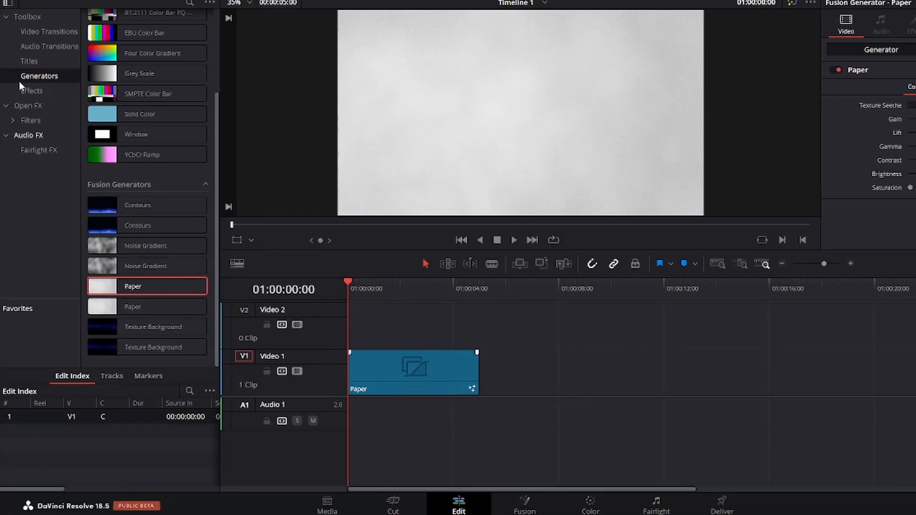
# Step: Add a Text+ title to the Video 2 track above the Paper clip and select it
pyautogui.click(22, 64)
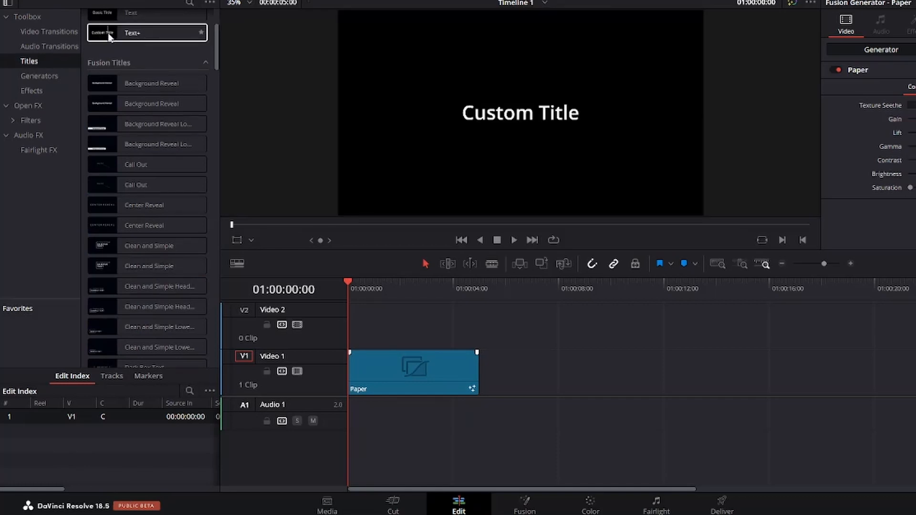
pyautogui.moveTo(109, 37); pyautogui.dragTo(353, 335)
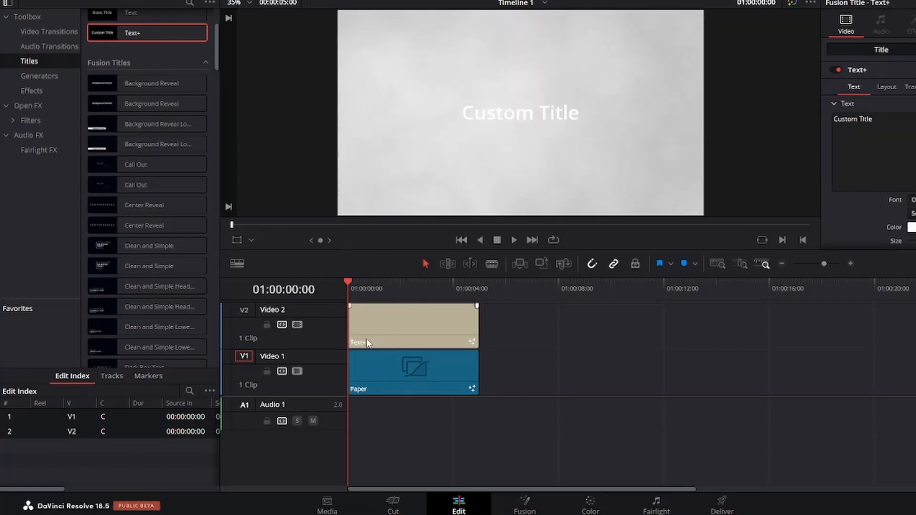
pyautogui.click(396, 332)
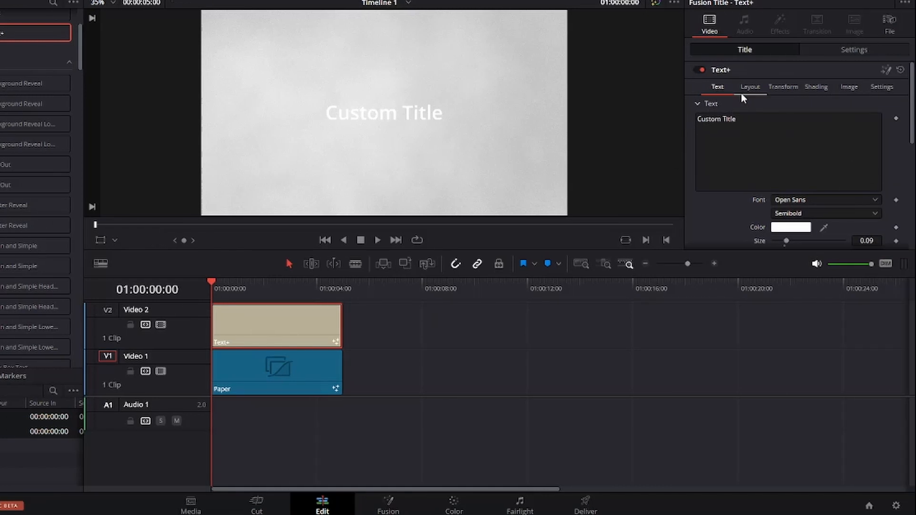
# Step: Replace the title text with kinglsey3121
pyautogui.moveTo(741, 121); pyautogui.dragTo(681, 123)
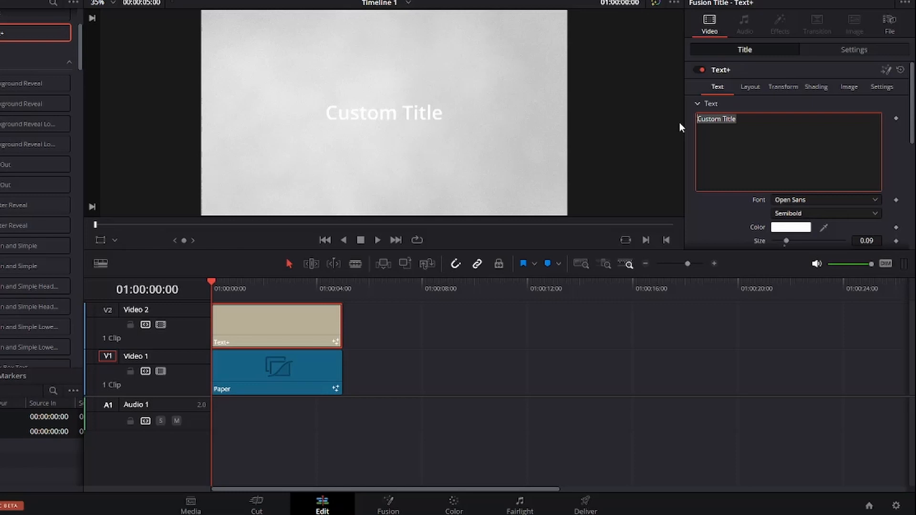
pyautogui.write('k')
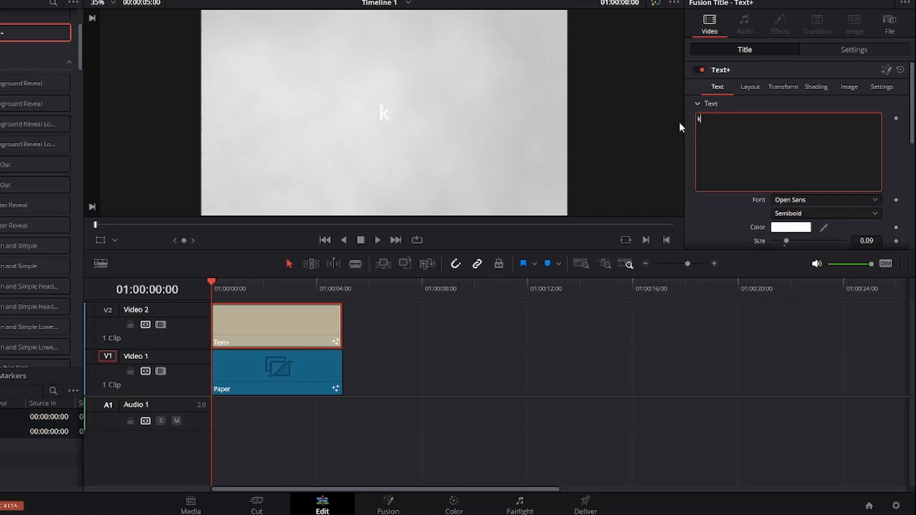
pyautogui.write('inglsey3121')
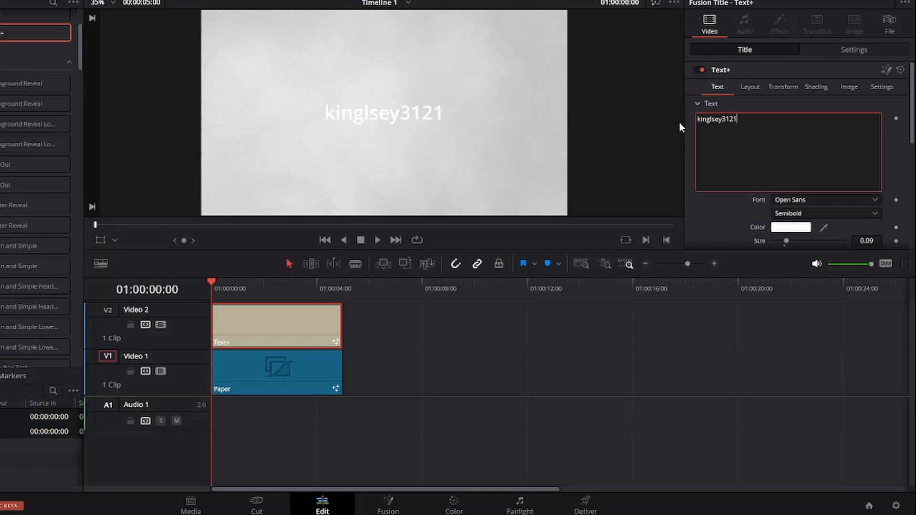
# Step: Set the title's font to Niagara Solid
pyautogui.scroll(-2, 763, 157)
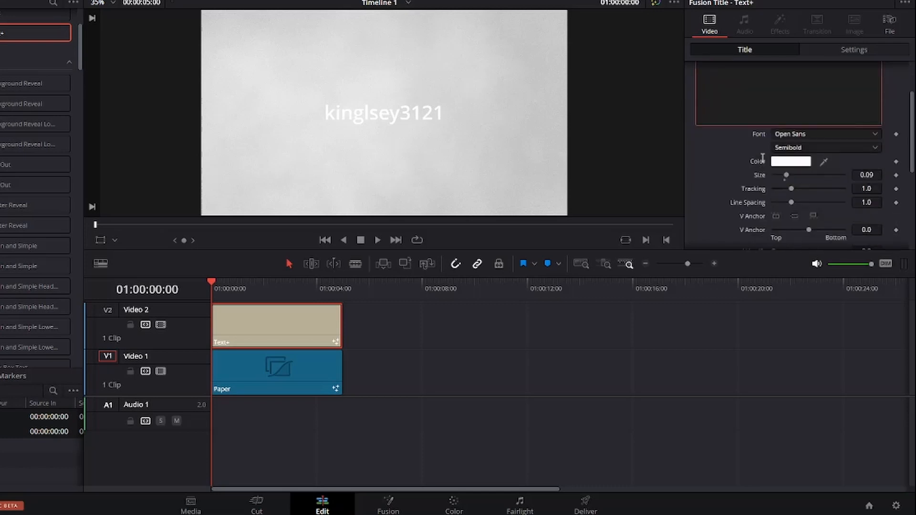
pyautogui.click(814, 169)
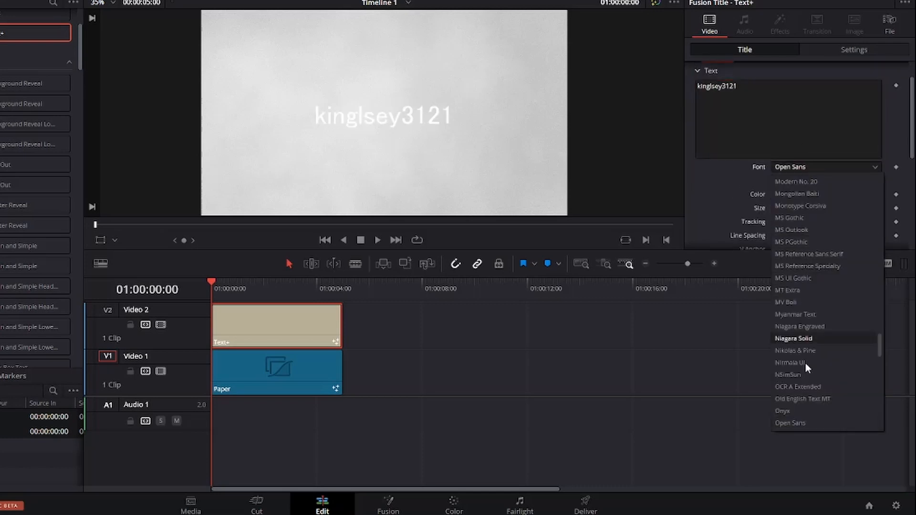
pyautogui.scroll(1, 791, 376)
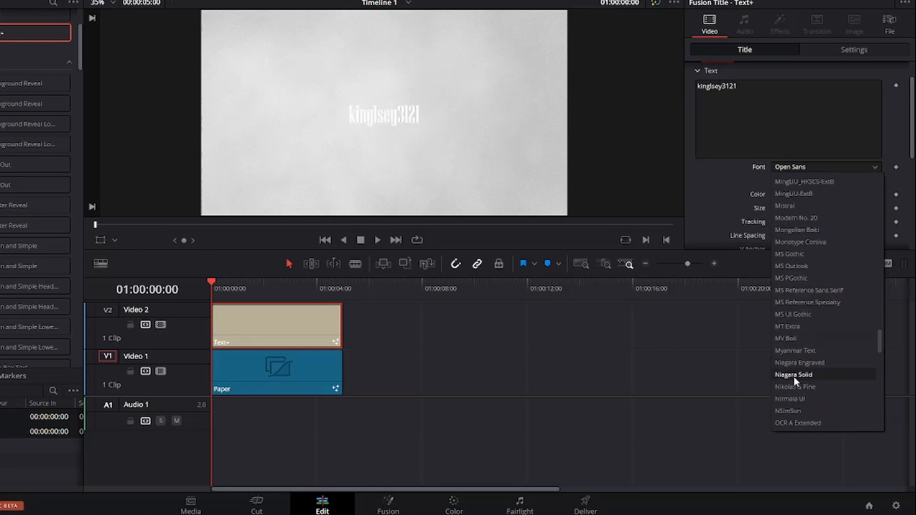
pyautogui.click(794, 376)
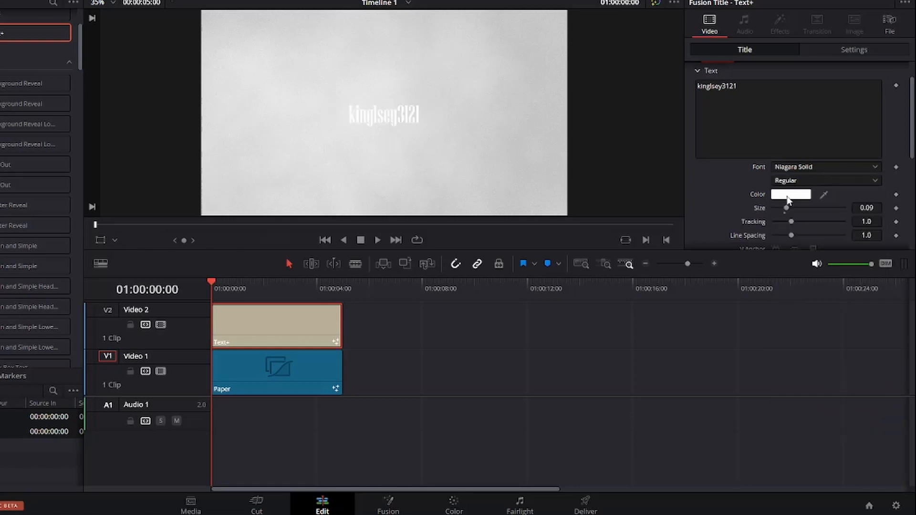
# Step: Set the text color to dark grey #2f2f2f and enlarge the size to about 0.30
pyautogui.click(787, 200)
pyautogui.click(517, 146)
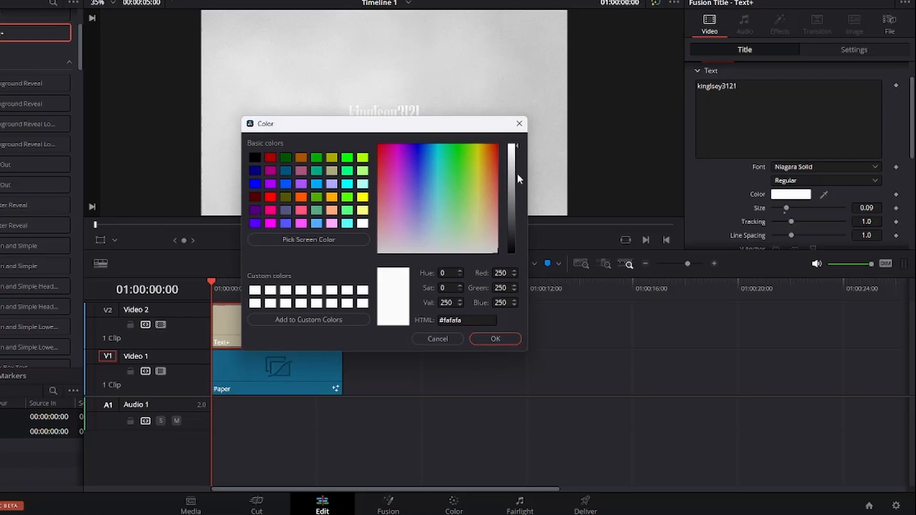
pyautogui.moveTo(518, 179); pyautogui.dragTo(515, 233)
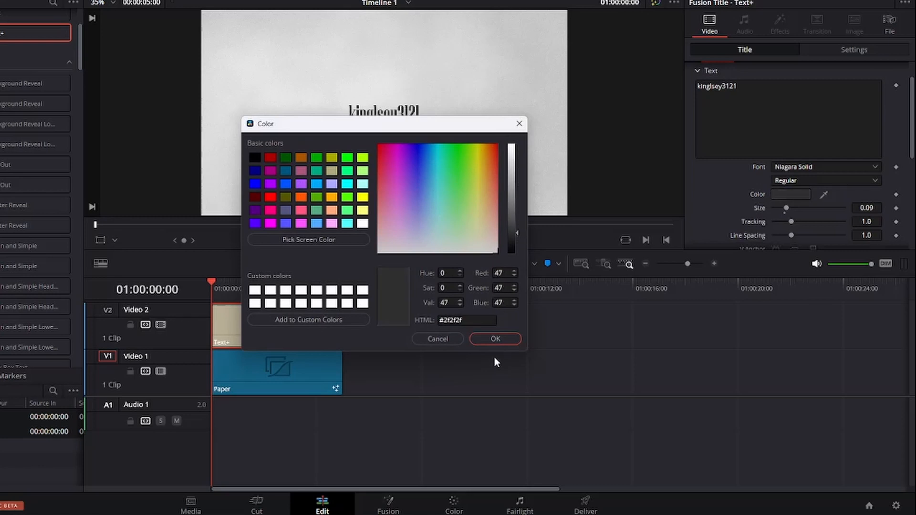
pyautogui.click(496, 339)
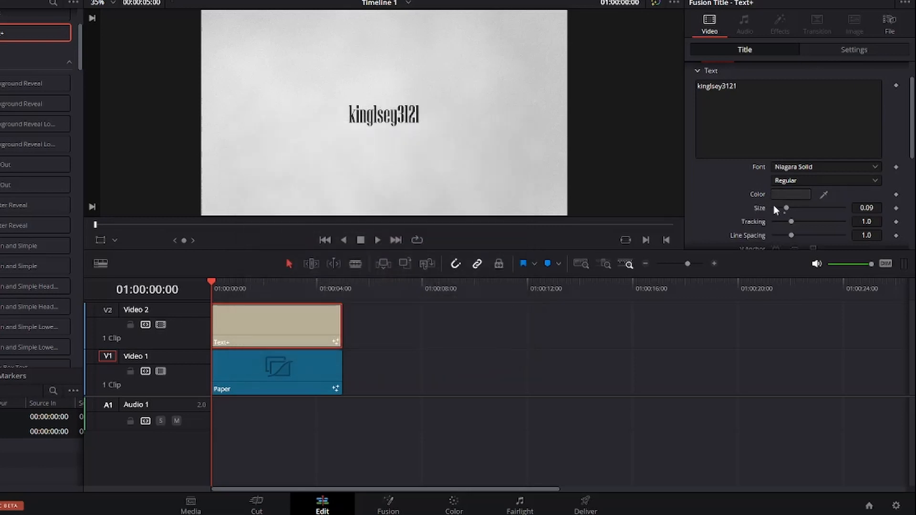
pyautogui.moveTo(788, 209); pyautogui.dragTo(817, 213)
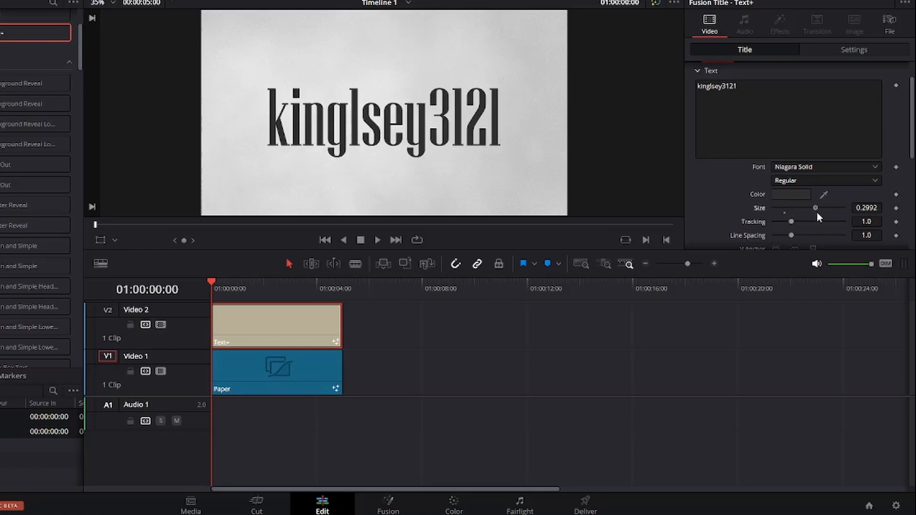
# Step: Animate Write On: keyframe its end at 0.0 at the clip start and 1.0 at 01:00:01:09
pyautogui.scroll(-5, 702, 107)
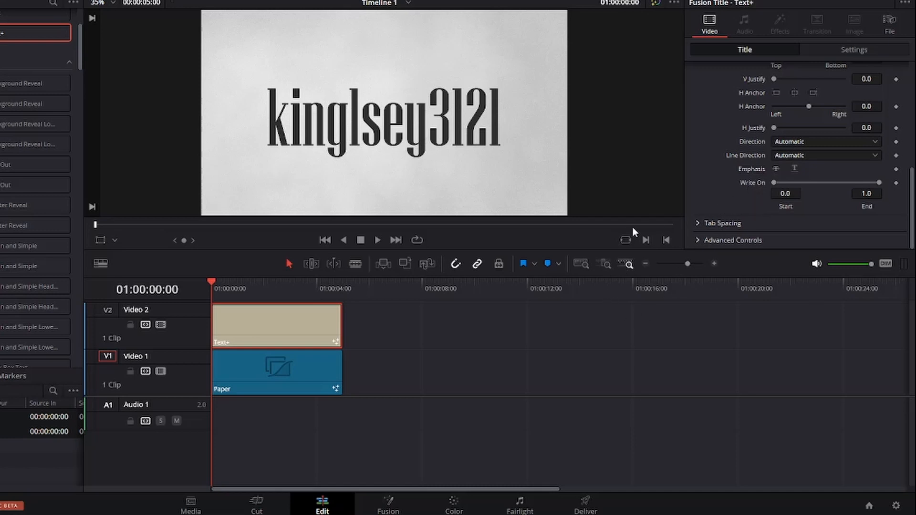
pyautogui.moveTo(879, 183); pyautogui.dragTo(751, 189)
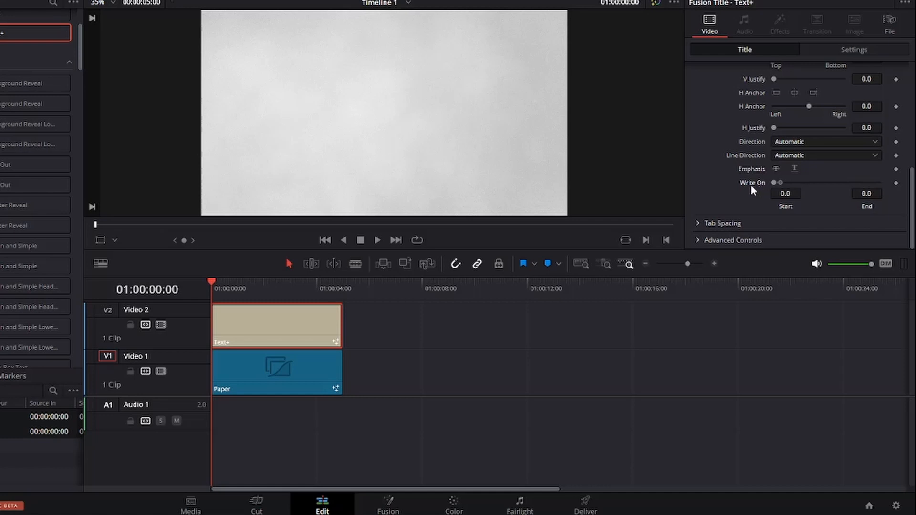
pyautogui.click(896, 183)
pyautogui.moveTo(210, 281); pyautogui.dragTo(248, 288)
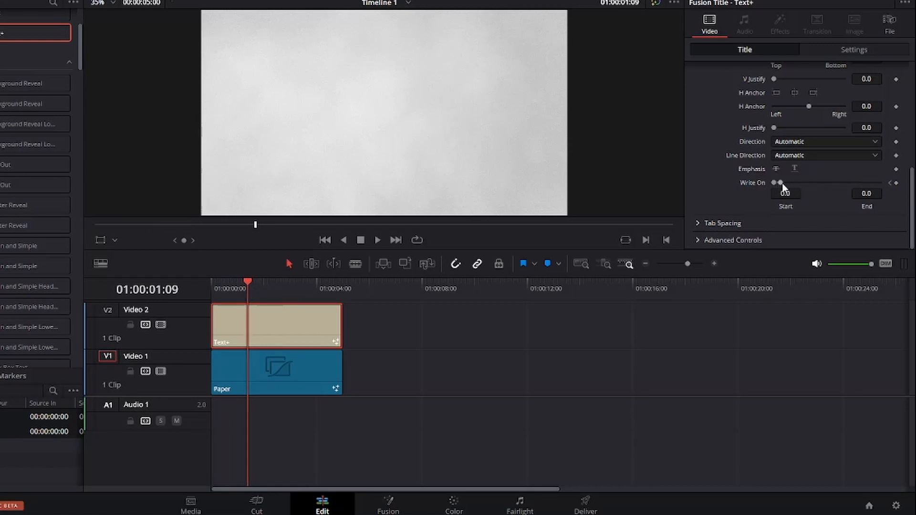
pyautogui.moveTo(780, 183); pyautogui.dragTo(886, 187)
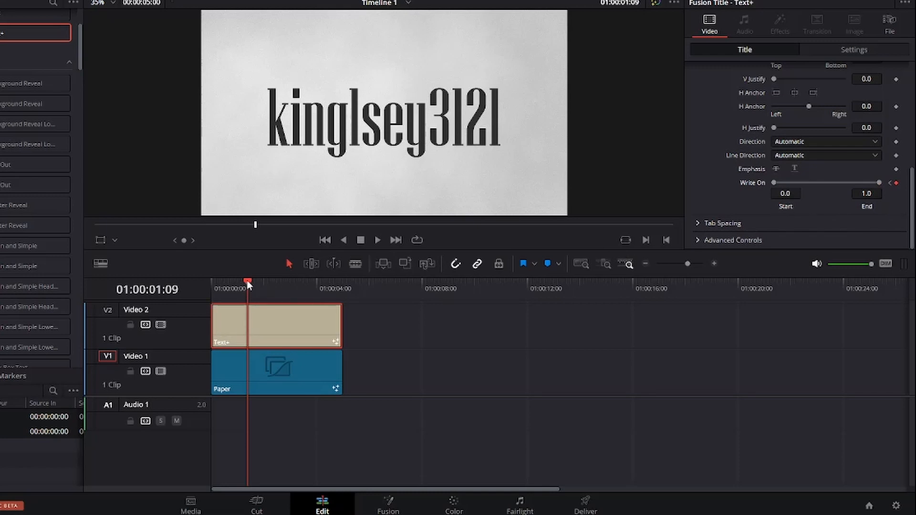
# Step: Return the playhead to the start and play back the write-on animation
pyautogui.moveTo(247, 284); pyautogui.dragTo(207, 298)
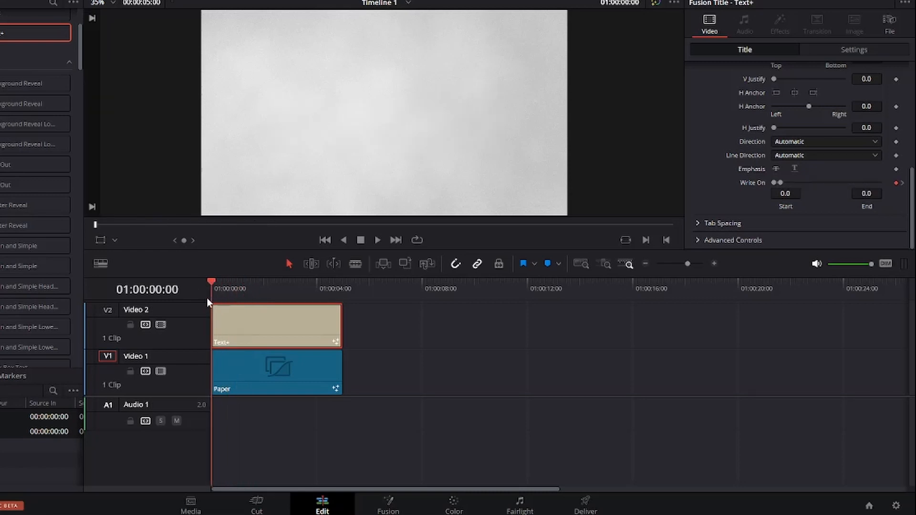
pyautogui.click(377, 240)
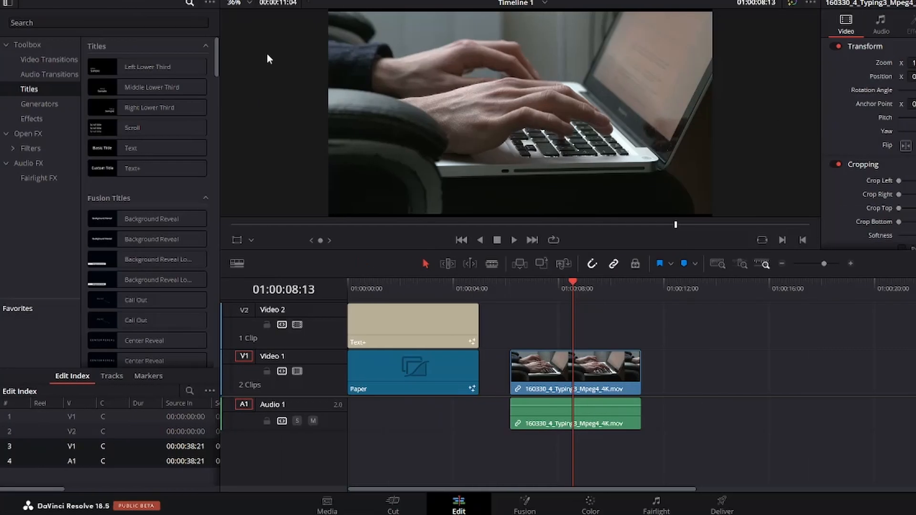
# Step: Add a Text+ title above the typing video clip and set its text to kingsley3121
pyautogui.moveTo(191, 168); pyautogui.dragTo(521, 336)
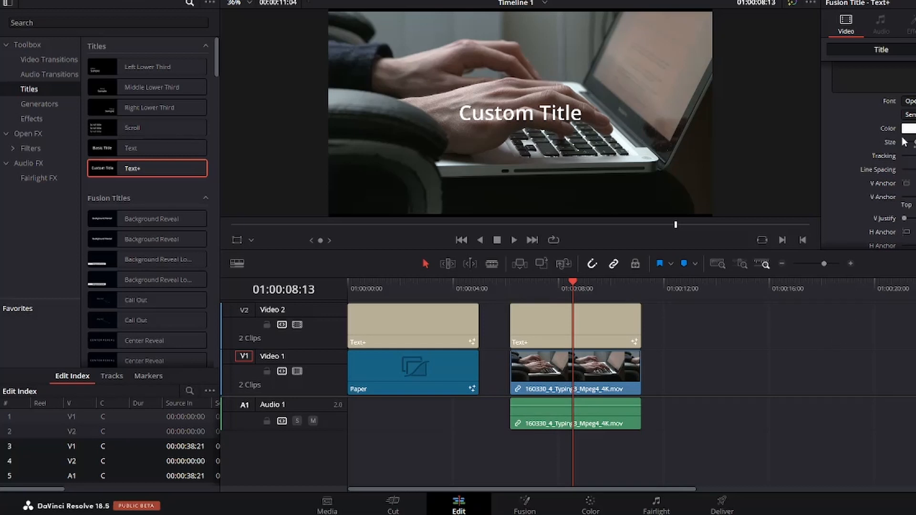
pyautogui.click(883, 124)
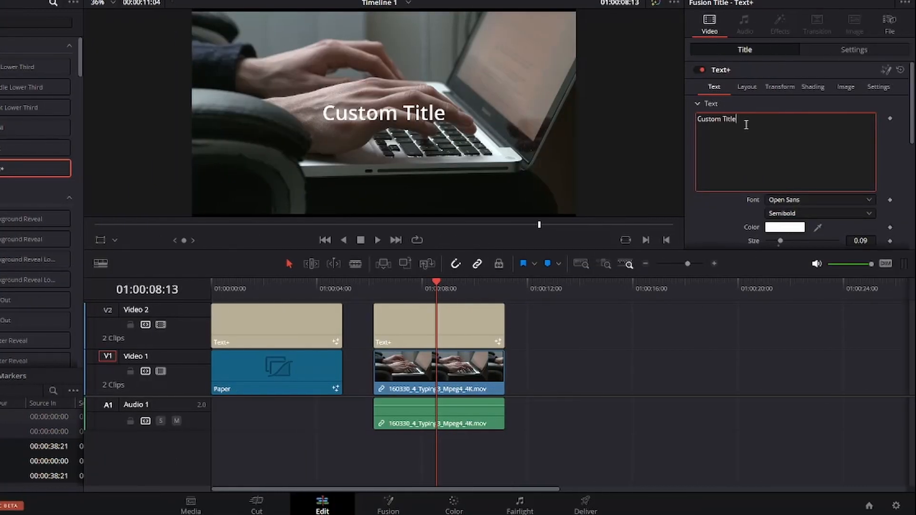
pyautogui.hotkey('ctrl', 'a')
pyautogui.press('BackSpace')
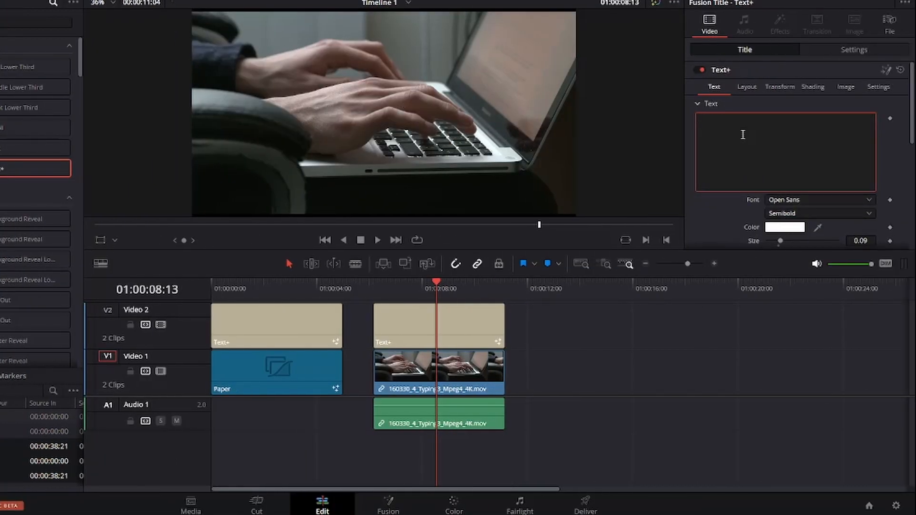
pyautogui.write('king')
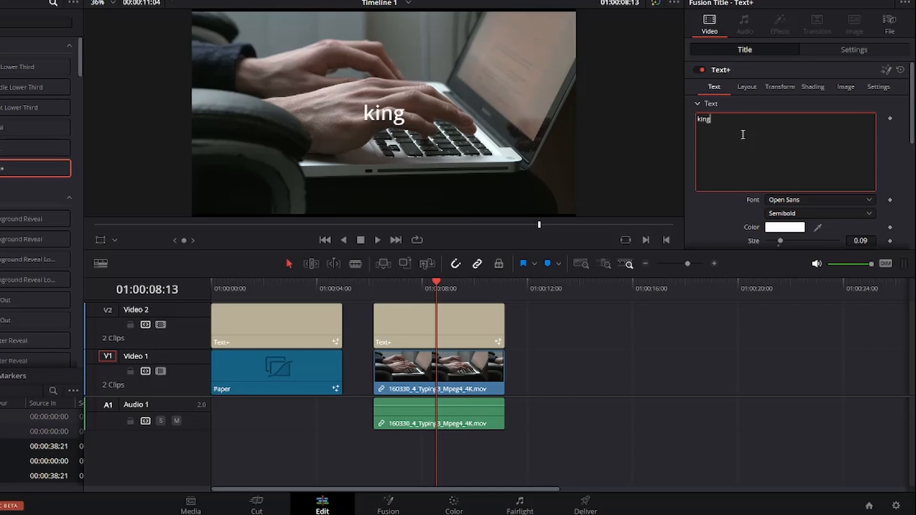
pyautogui.write('sley3121')
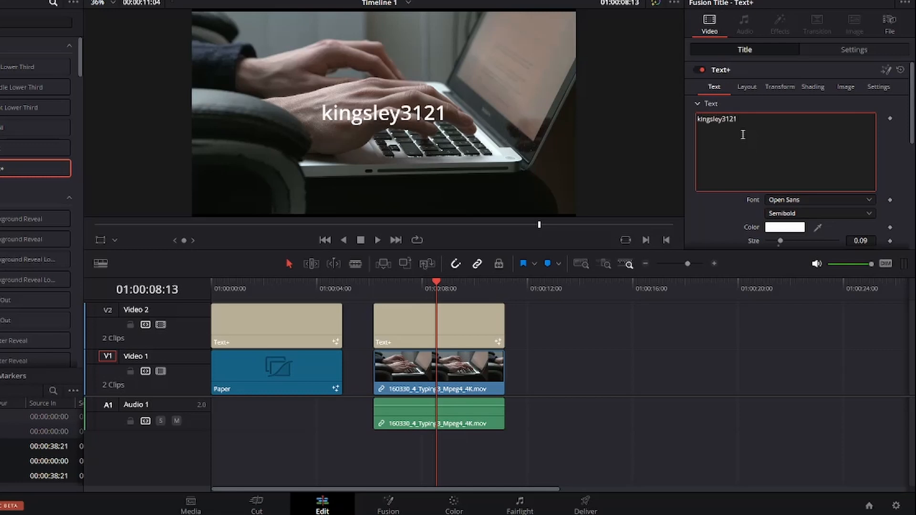
# Step: Set the second title's font to Niagara Solid and its size to about 0.23
pyautogui.click(807, 200)
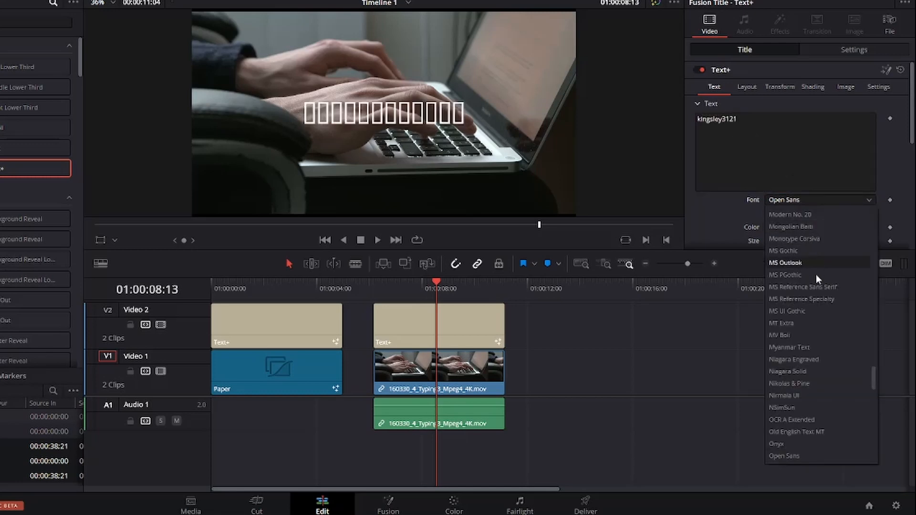
pyautogui.click(815, 373)
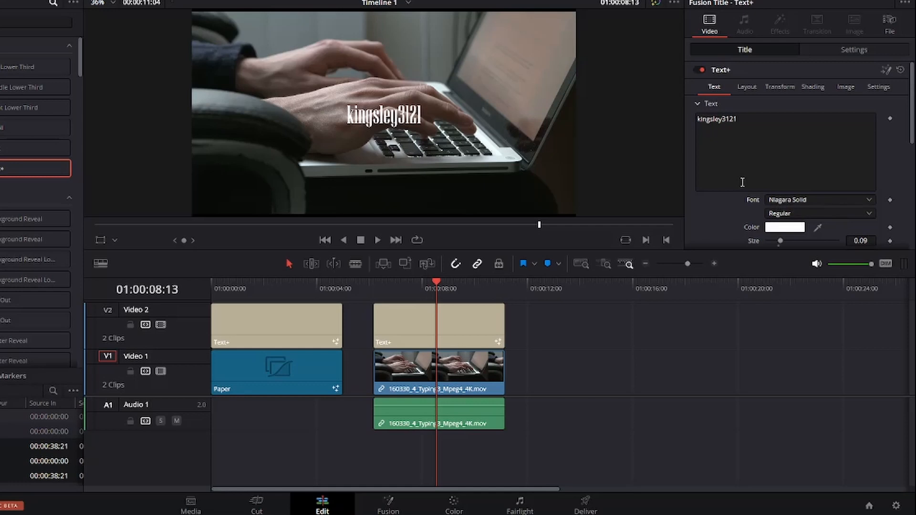
pyautogui.scroll(-3, 785, 154)
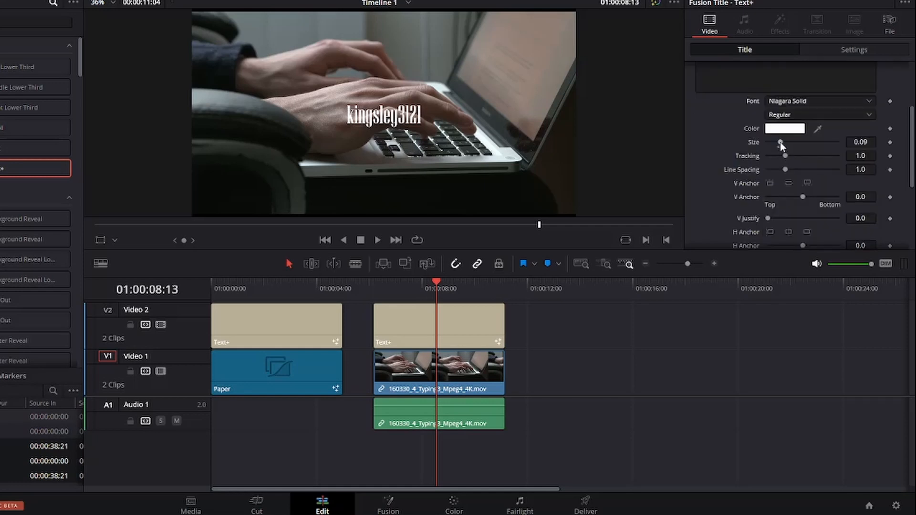
pyautogui.moveTo(780, 142); pyautogui.dragTo(799, 144)
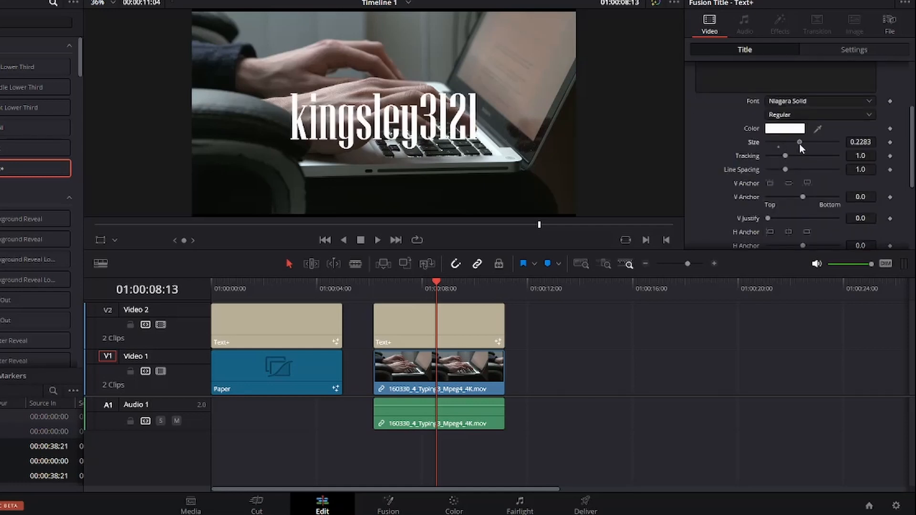
pyautogui.scroll(-4, 795, 187)
pyautogui.scroll(6, 795, 188)
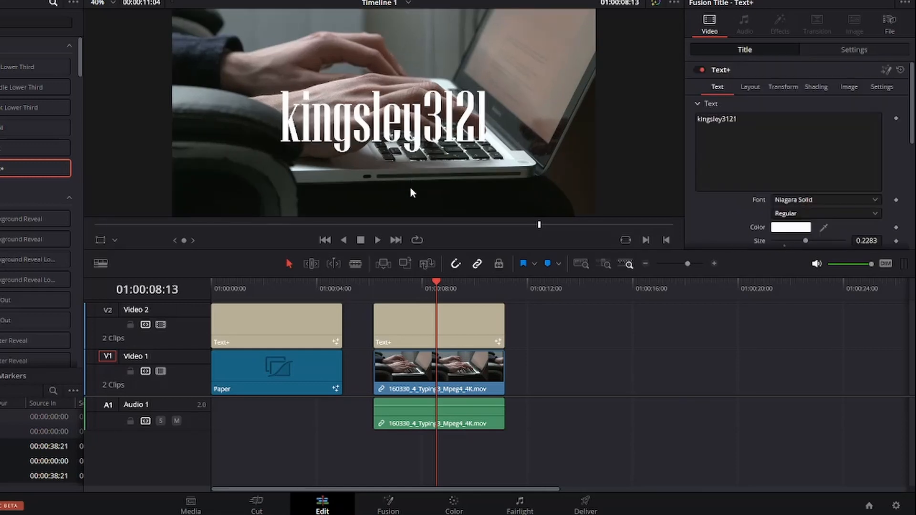
pyautogui.scroll(-1, 412, 184)
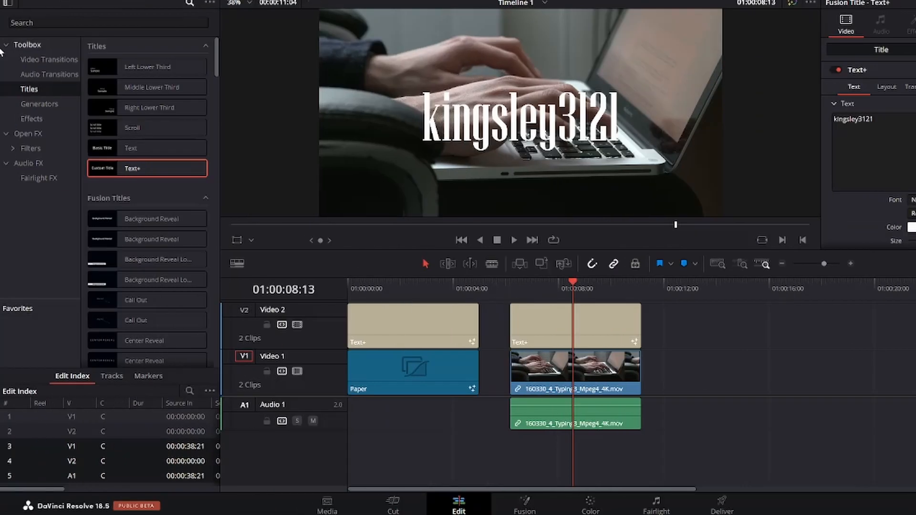
# Step: Search Open FX for drop, apply Drop Shadow to the second title, and set its Blur to about 0.28
pyautogui.click(16, 134)
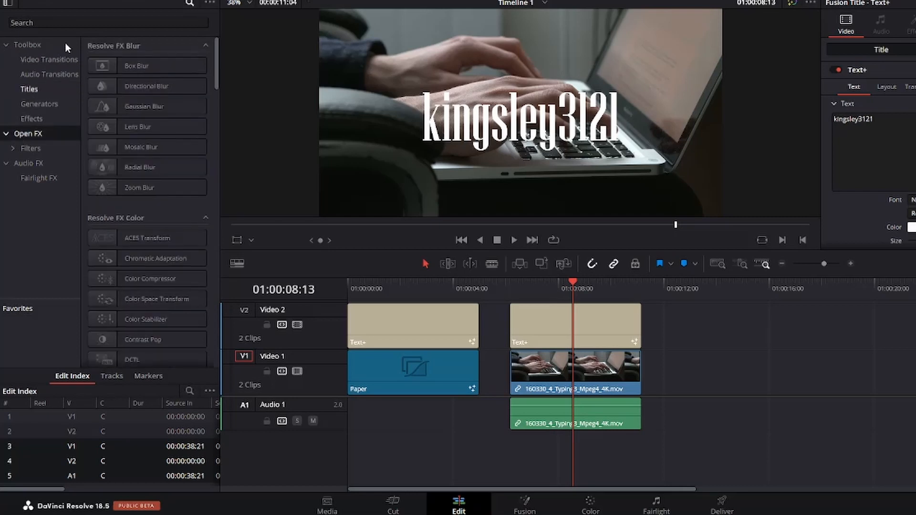
pyautogui.click(75, 22)
pyautogui.write('drop')
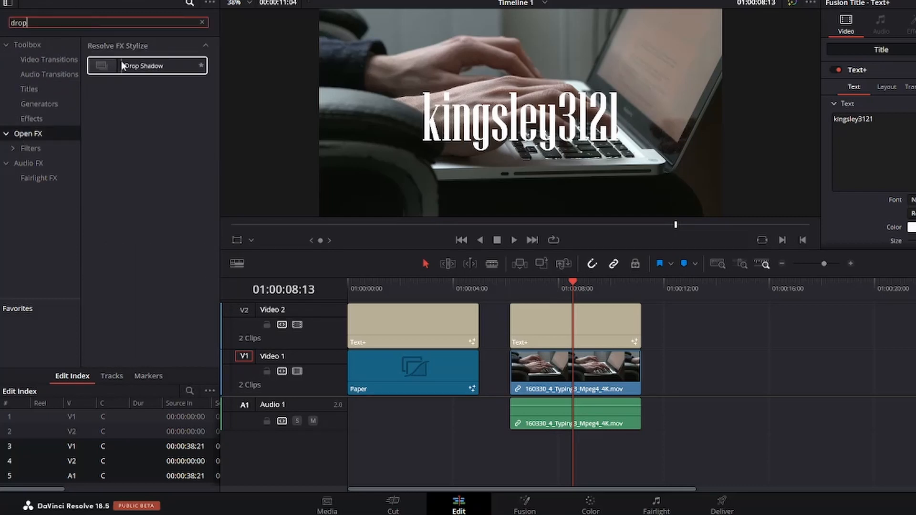
pyautogui.moveTo(119, 67); pyautogui.dragTo(537, 328)
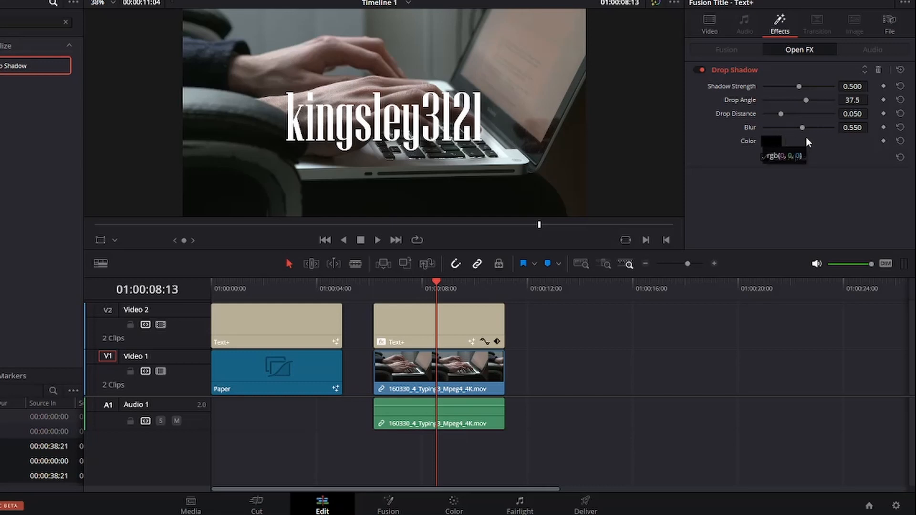
pyautogui.moveTo(804, 128); pyautogui.dragTo(783, 135)
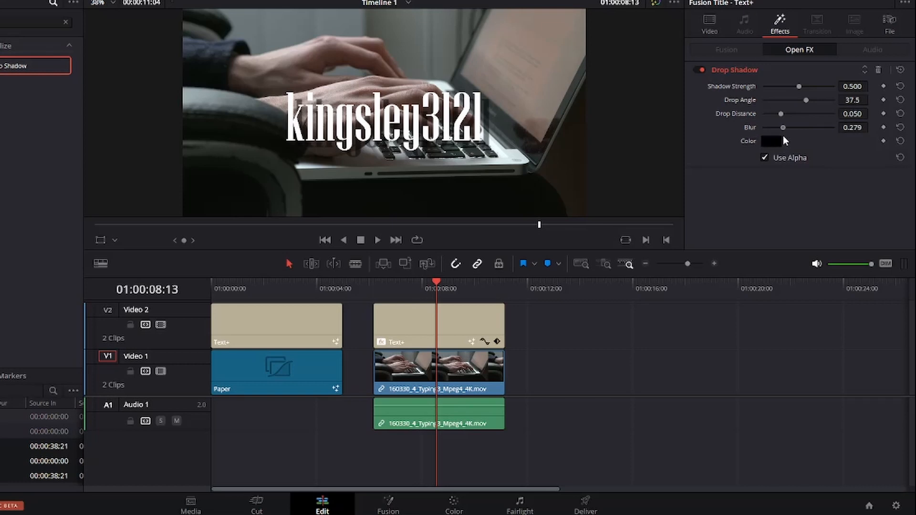
# Step: Raise the drop shadow's Shadow Strength to about 0.97 and nudge its Drop Distance
pyautogui.moveTo(800, 86); pyautogui.dragTo(832, 90)
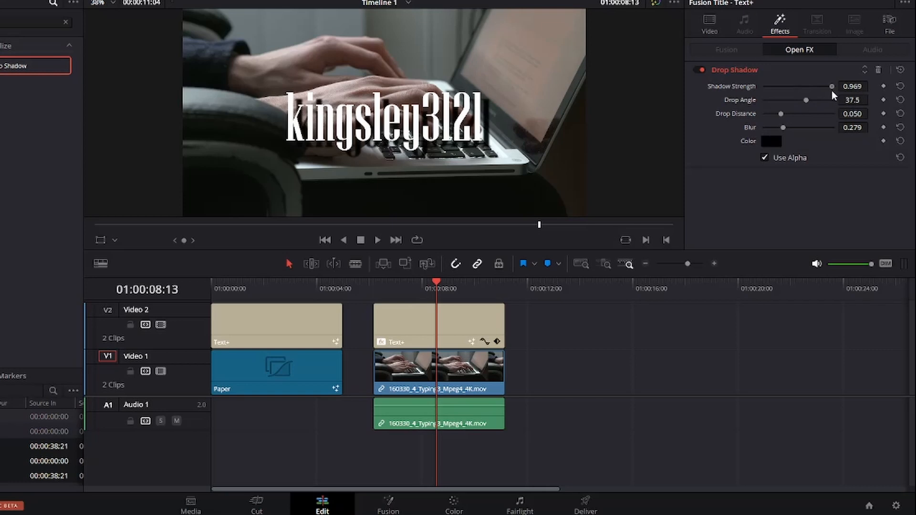
pyautogui.moveTo(780, 114); pyautogui.dragTo(774, 114)
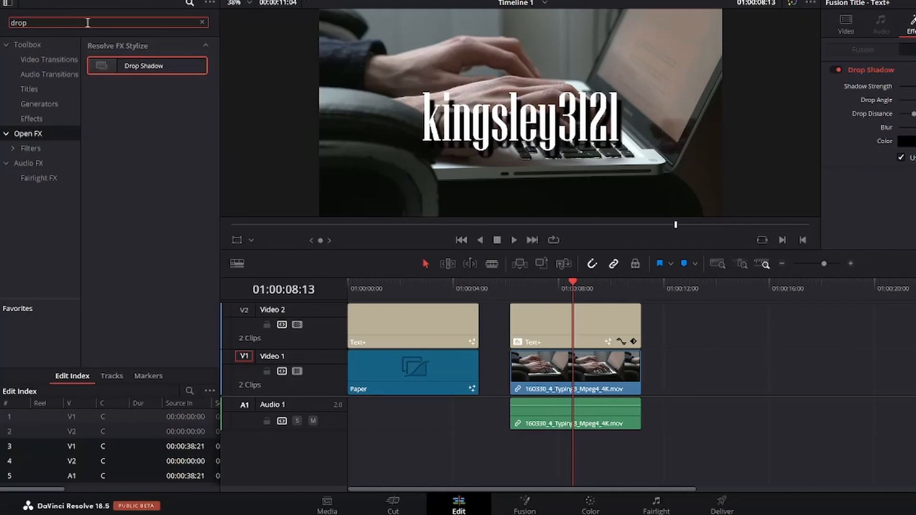
# Step: Apply the Box Blur effect from Open FX to the typing video clip and adjust its Horizontal Strength
pyautogui.click(24, 139)
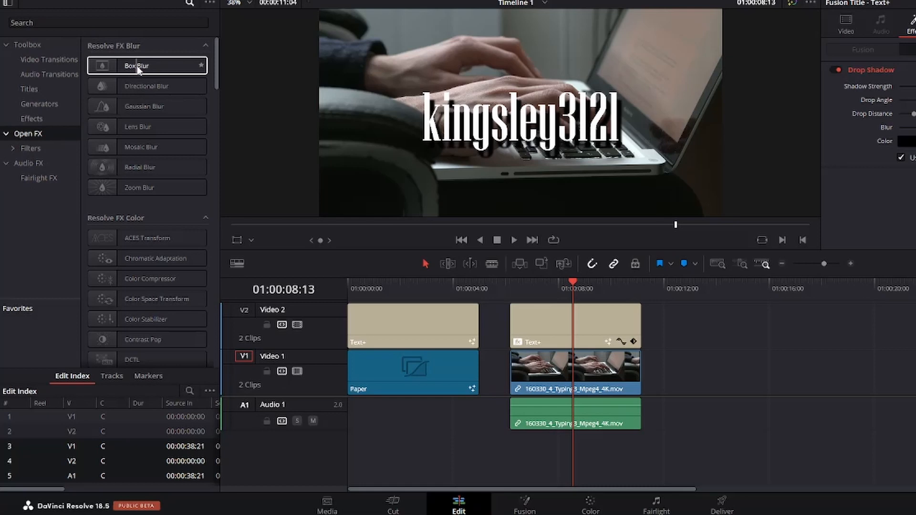
pyautogui.moveTo(138, 69); pyautogui.dragTo(588, 369)
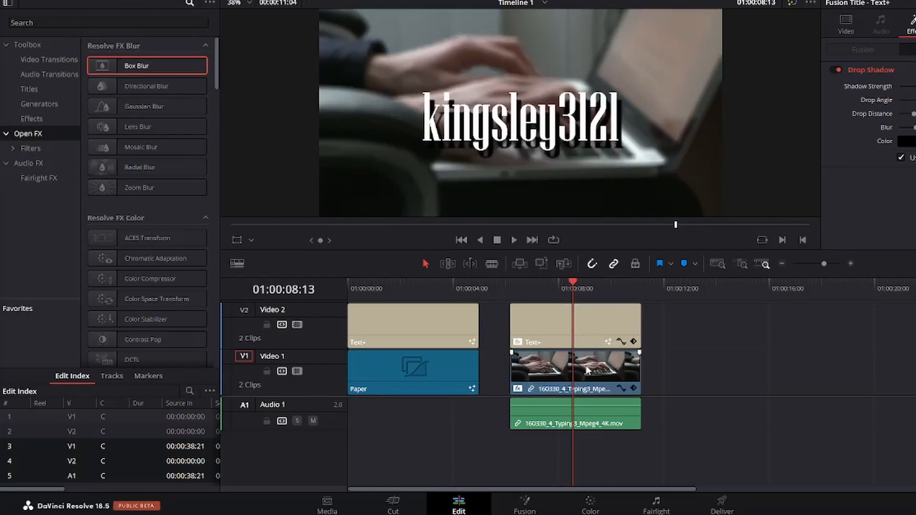
pyautogui.click(585, 369)
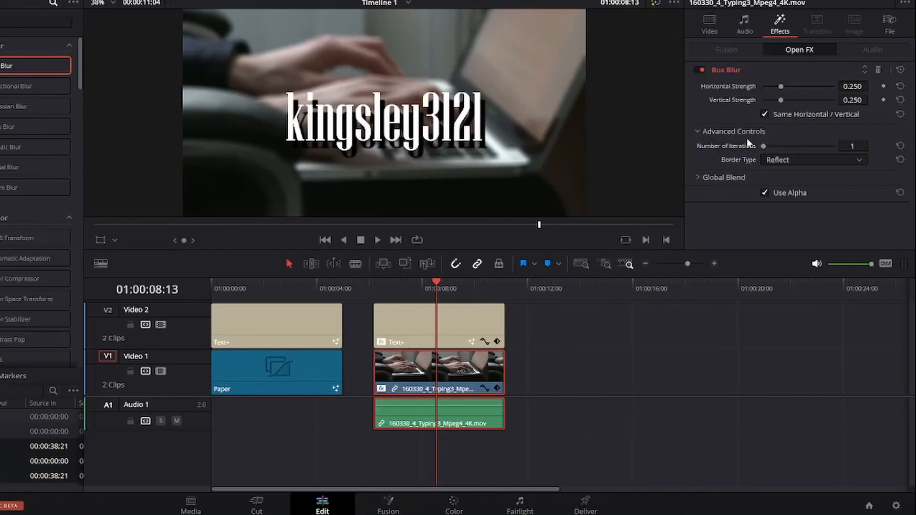
pyautogui.moveTo(781, 86)
pyautogui.mouseDown()
pyautogui.moveTo(792, 87)
pyautogui.moveTo(787, 96)
pyautogui.mouseUp()
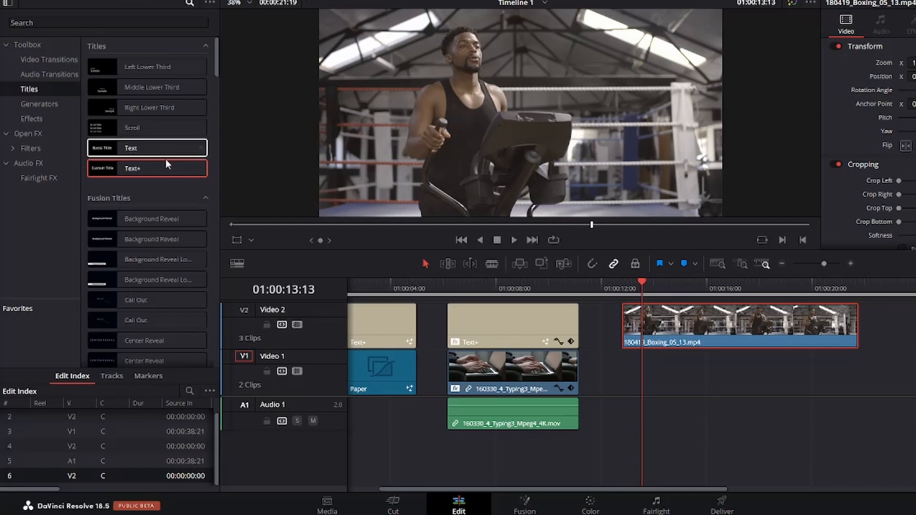
# Step: Add a Text+ title on Video 1 beneath the boxing clip and lengthen it to the boxing clip's end
pyautogui.moveTo(154, 166); pyautogui.dragTo(688, 373)
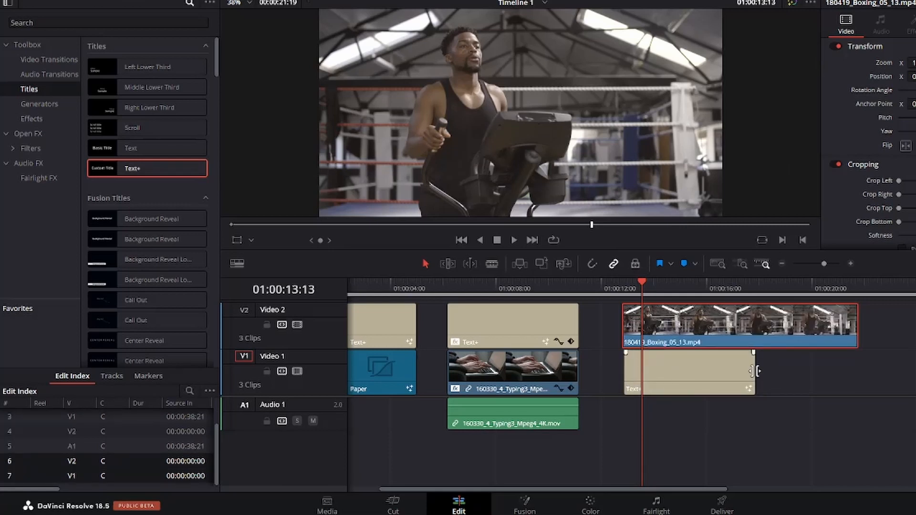
pyautogui.moveTo(756, 371); pyautogui.dragTo(862, 371)
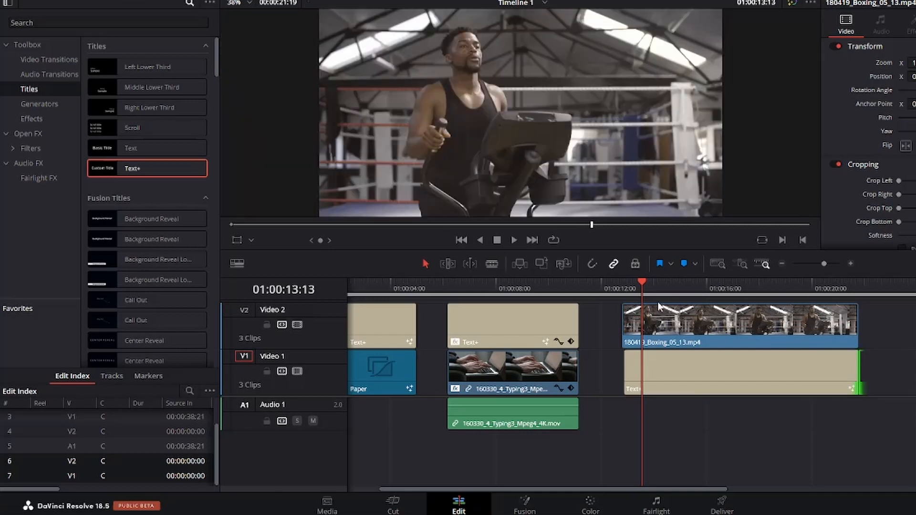
# Step: Shift the boxing clip on Video 2 slightly earlier in the timeline
pyautogui.moveTo(643, 285); pyautogui.dragTo(664, 287)
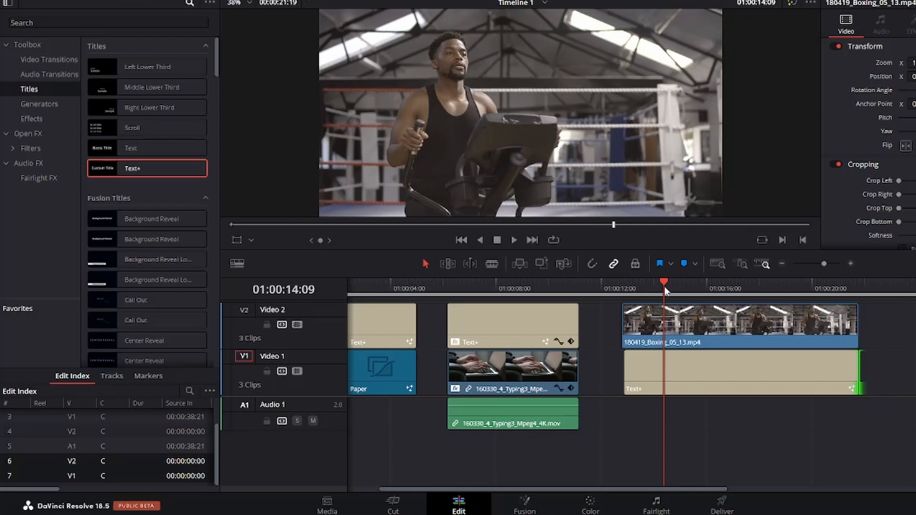
pyautogui.click(708, 365)
pyautogui.moveTo(742, 327); pyautogui.dragTo(714, 328)
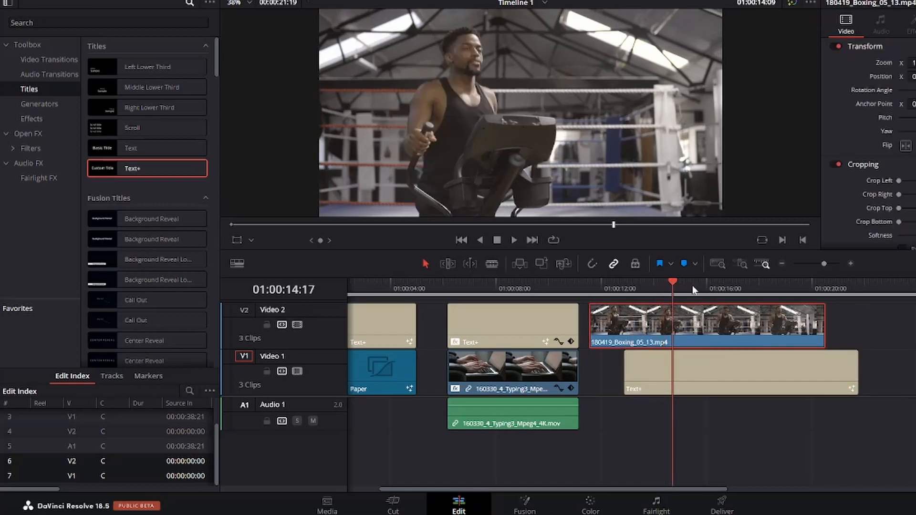
# Step: Replace the new title's Custom Title text with kingsley3121
pyautogui.click(799, 363)
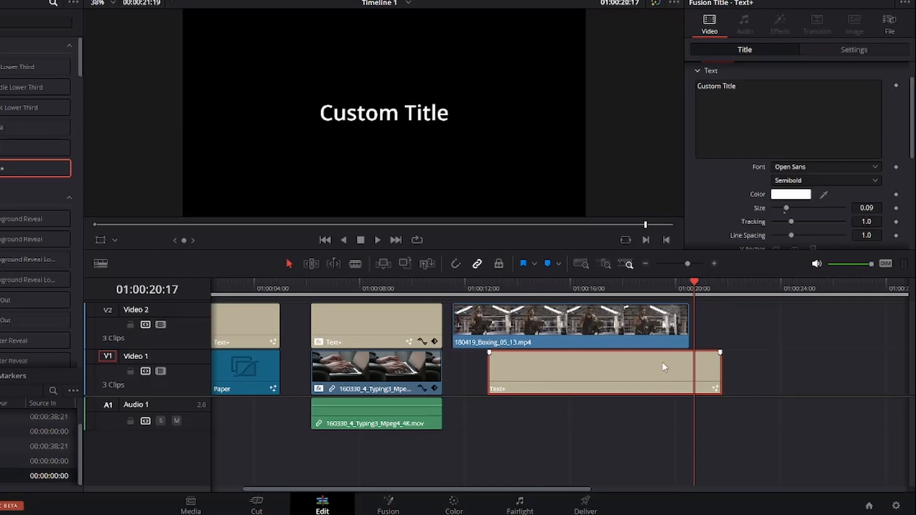
pyautogui.click(744, 87)
pyautogui.press('BackSpace')
pyautogui.press('BackSpace')
pyautogui.press('BackSpace')
pyautogui.press('BackSpace')
pyautogui.press('BackSpace')
pyautogui.press('BackSpace')
pyautogui.press('BackSpace')
pyautogui.press('BackSpace')
pyautogui.press('BackSpace')
pyautogui.press('BackSpace')
pyautogui.press('BackSpace')
pyautogui.press('BackSpace')
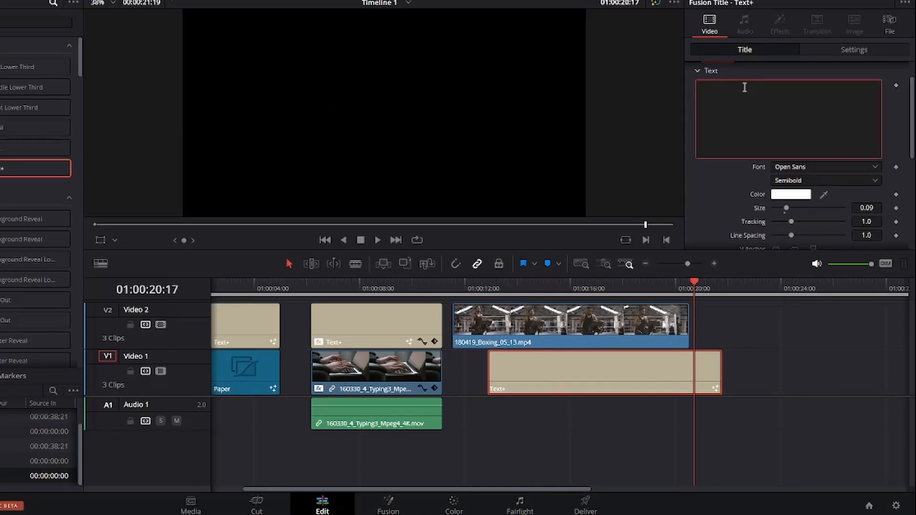
pyautogui.write('kingsley3121')
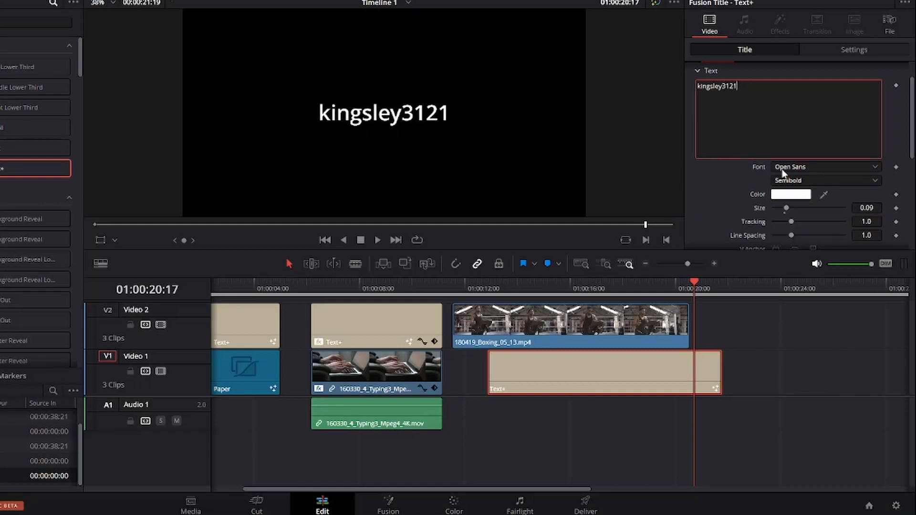
# Step: Set the title's font to Open Sans Condensed and its size to about 0.25
pyautogui.click(802, 167)
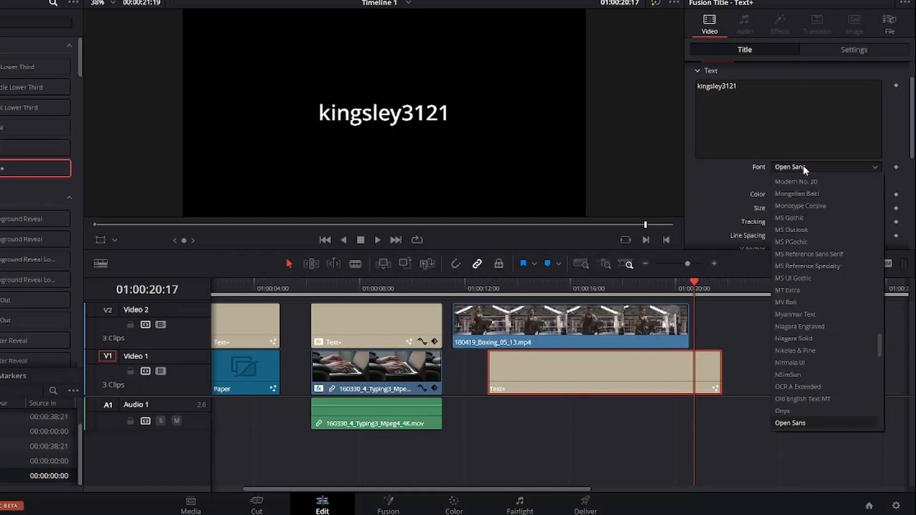
pyautogui.scroll(-1, 817, 341)
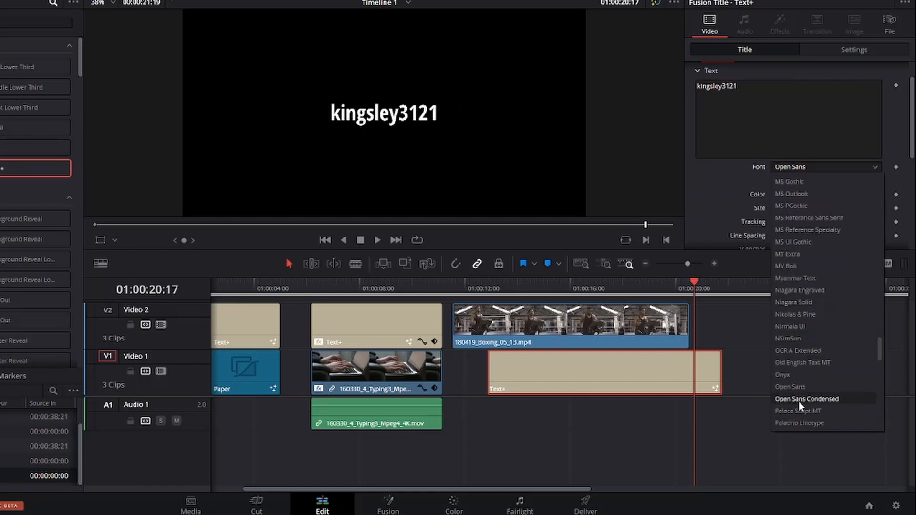
pyautogui.click(813, 401)
pyautogui.moveTo(864, 208); pyautogui.dragTo(874, 208)
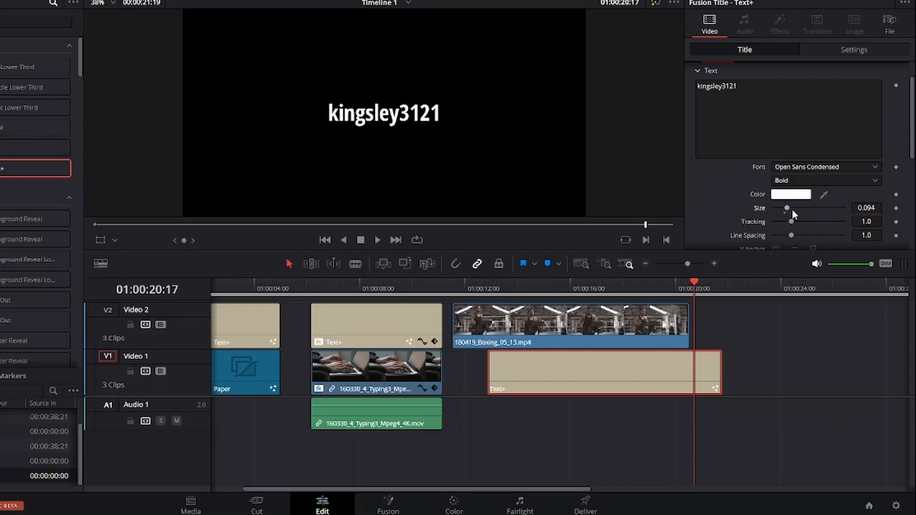
pyautogui.moveTo(789, 208); pyautogui.dragTo(809, 210)
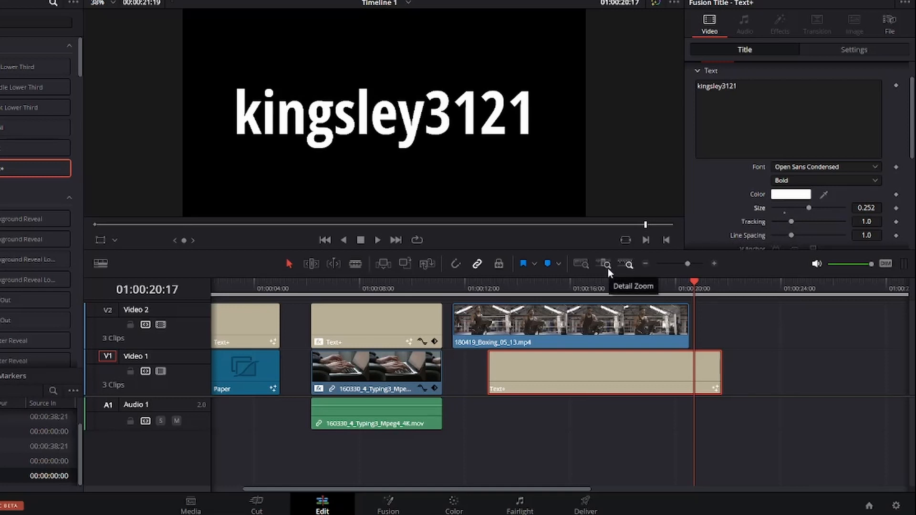
# Step: Move the boxing clip so it starts in line with the title below it
pyautogui.click(559, 335)
pyautogui.moveTo(560, 336); pyautogui.dragTo(586, 340)
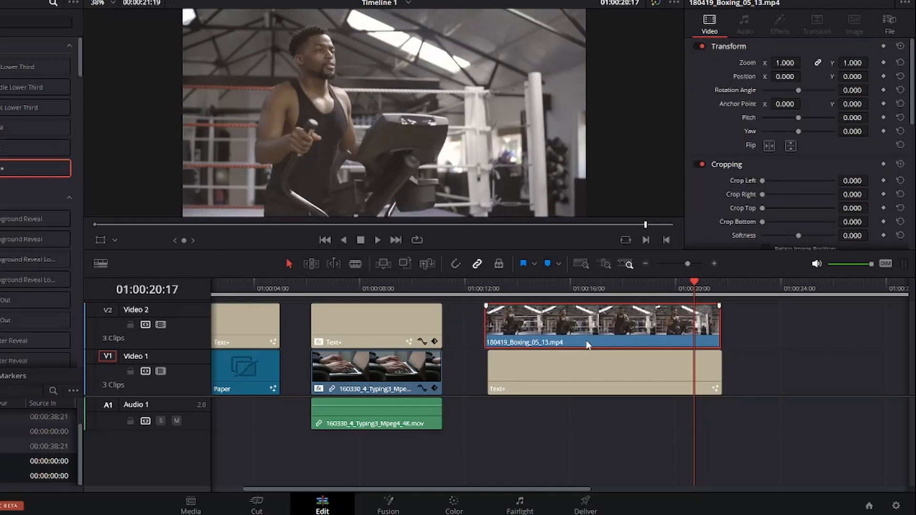
# Step: Set the title clip's Composite Mode to Alpha in its settings
pyautogui.click(546, 377)
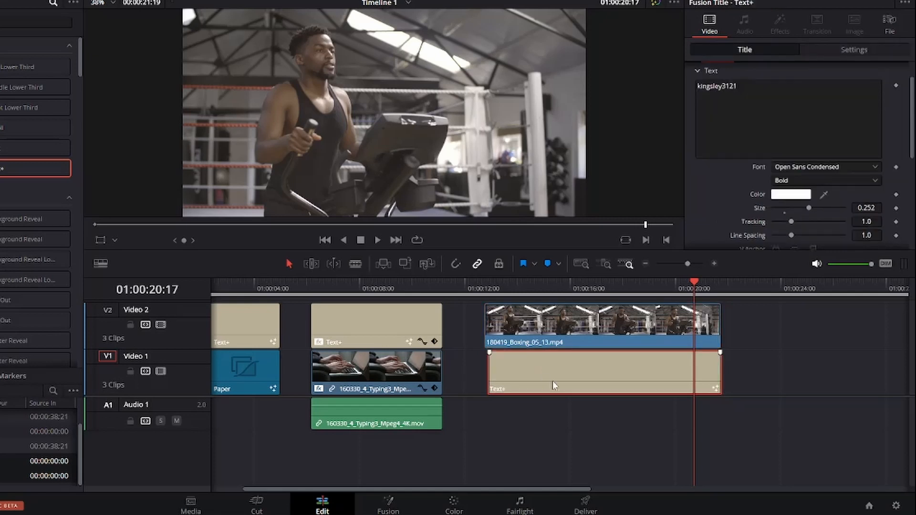
pyautogui.click(811, 49)
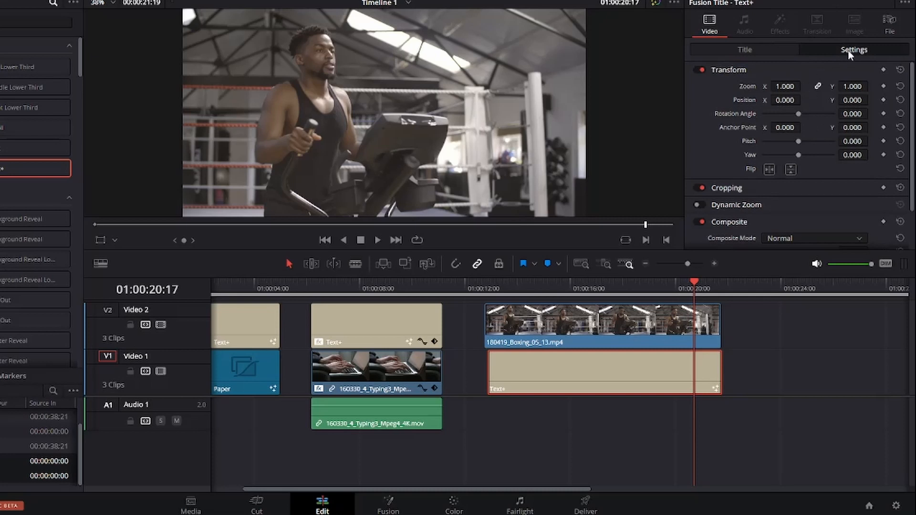
pyautogui.scroll(-2, 786, 159)
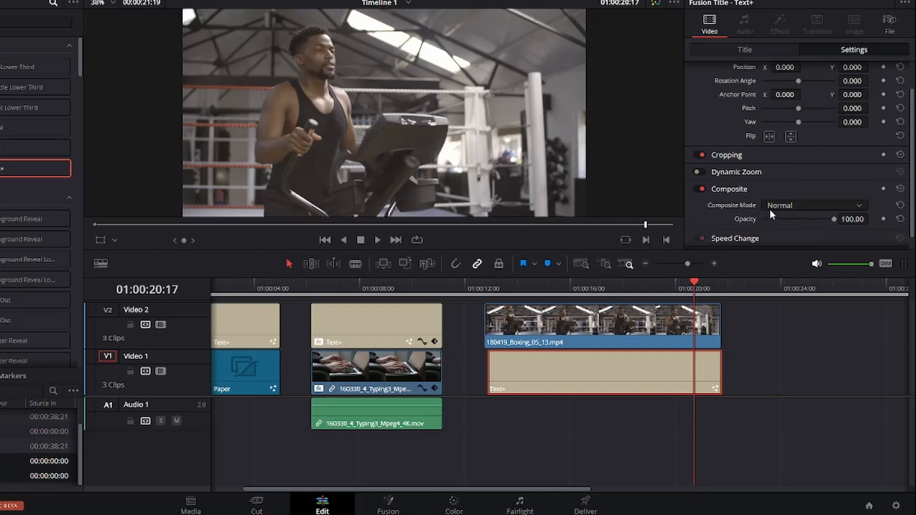
pyautogui.click(799, 205)
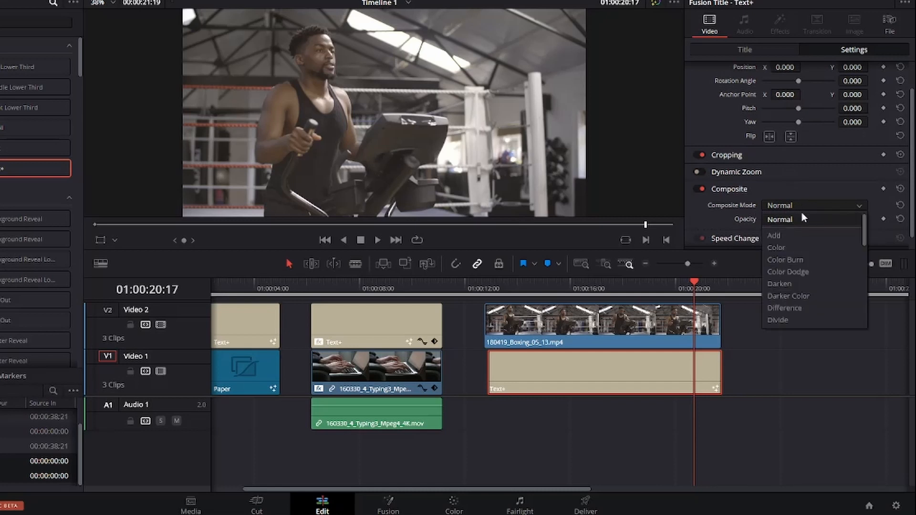
pyautogui.scroll(-8, 789, 271)
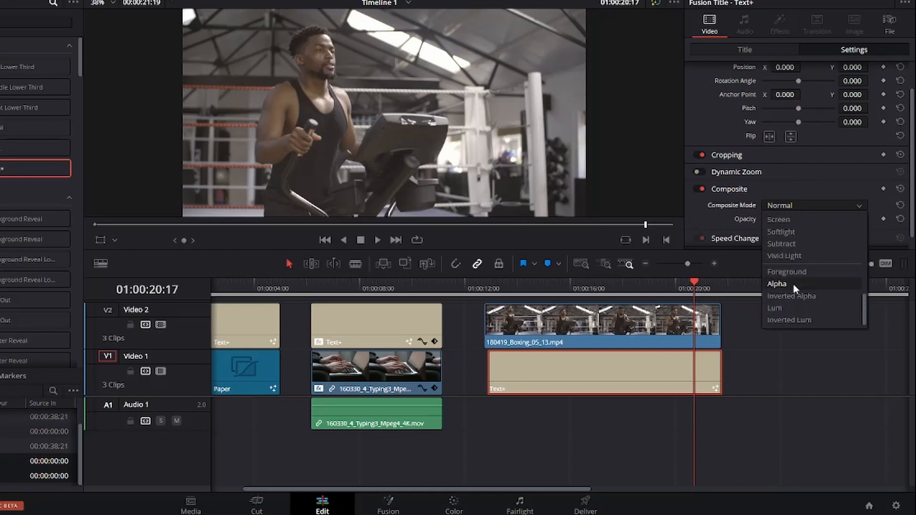
pyautogui.click(794, 284)
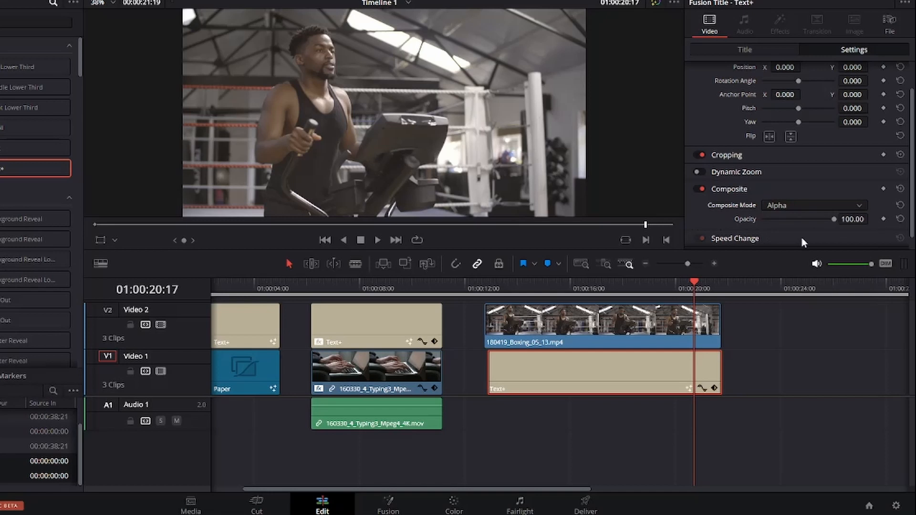
# Step: Set the boxing clip's Composite Mode to Foreground
pyautogui.click(597, 323)
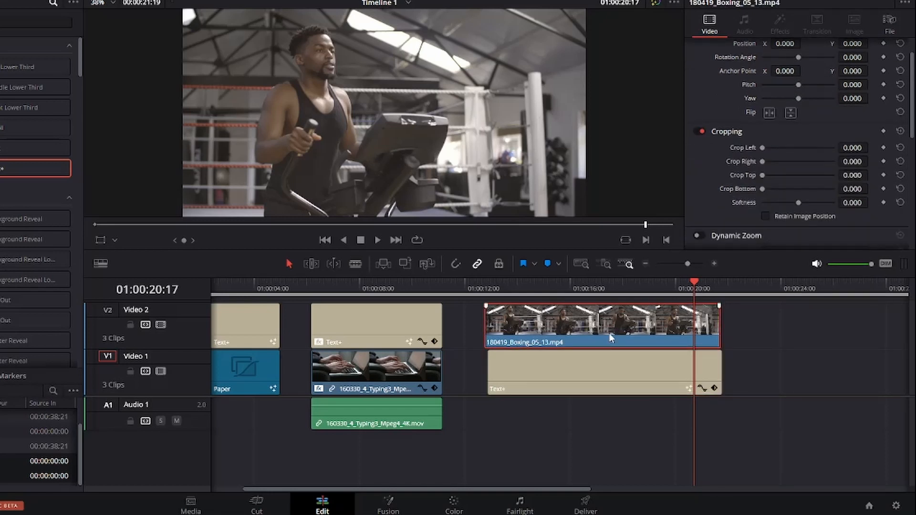
pyautogui.scroll(-3, 735, 204)
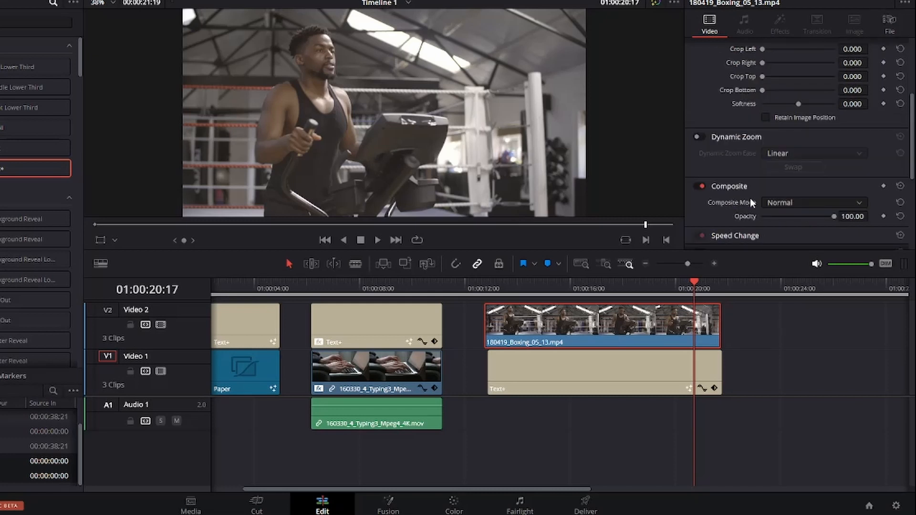
pyautogui.click(812, 206)
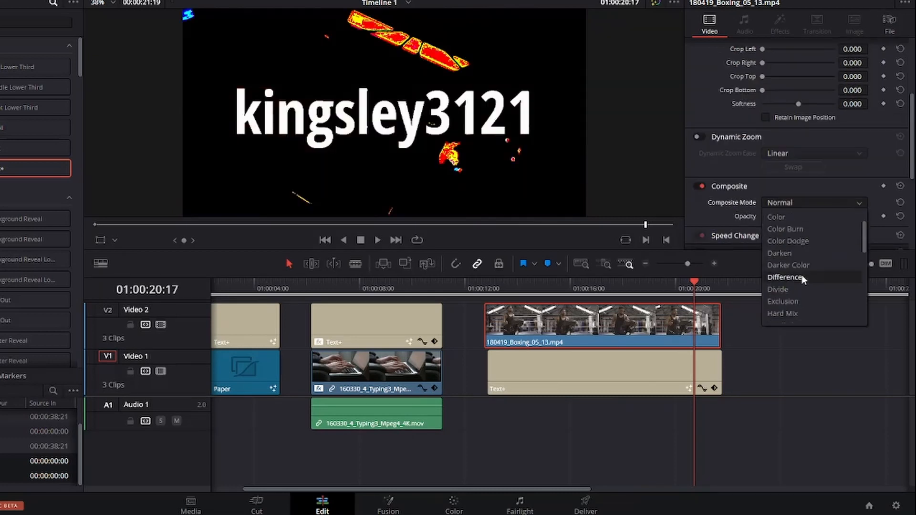
pyautogui.scroll(-5, 802, 275)
pyautogui.click(803, 276)
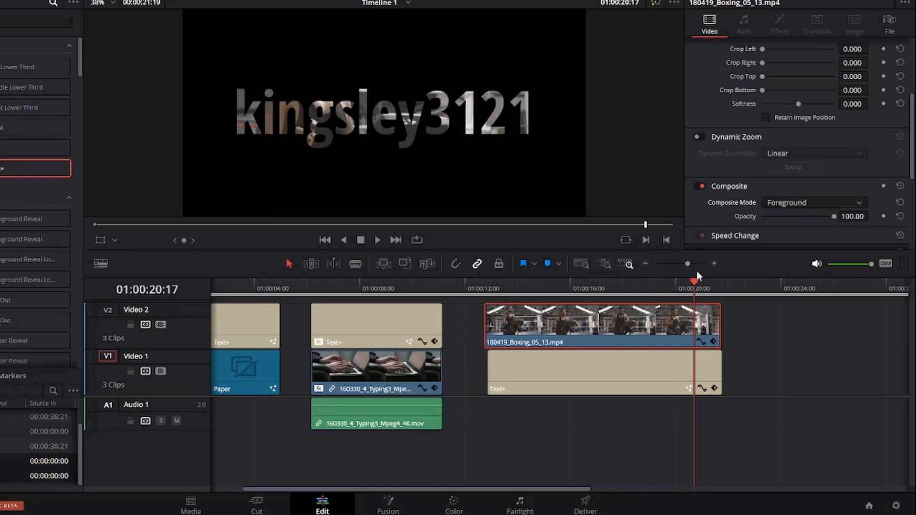
# Step: Increase the title's text size to about 0.30
pyautogui.moveTo(695, 281); pyautogui.dragTo(497, 293)
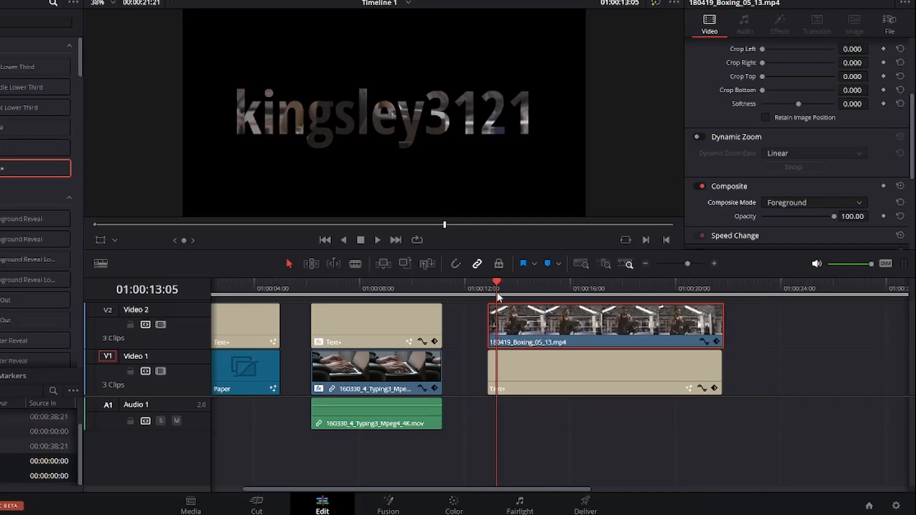
pyautogui.click(543, 370)
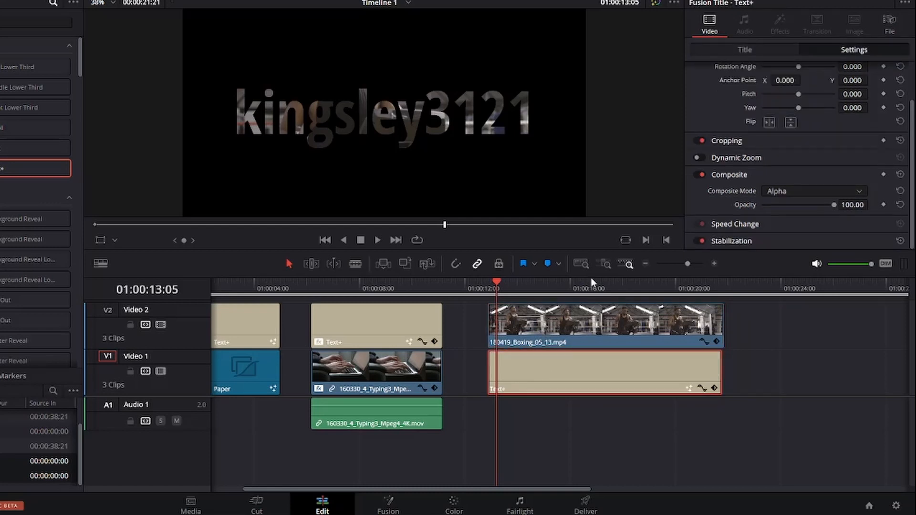
pyautogui.scroll(2, 780, 180)
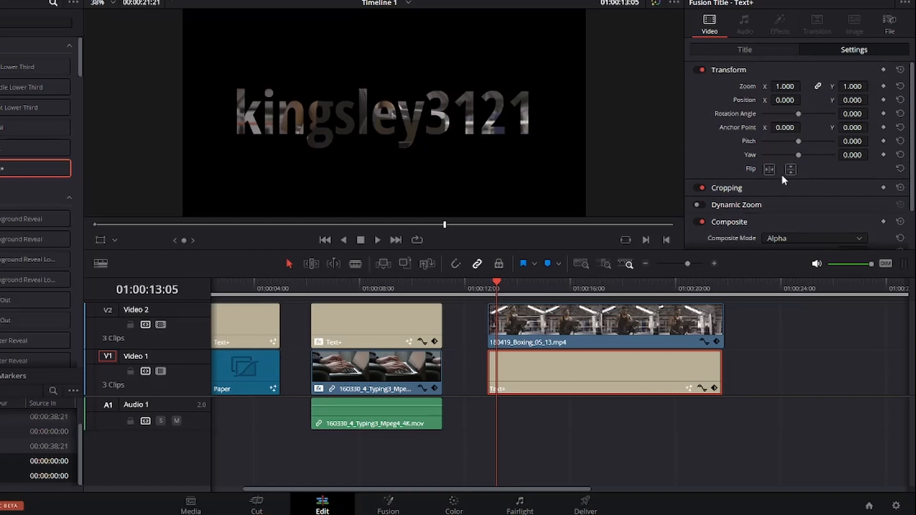
pyautogui.click(756, 53)
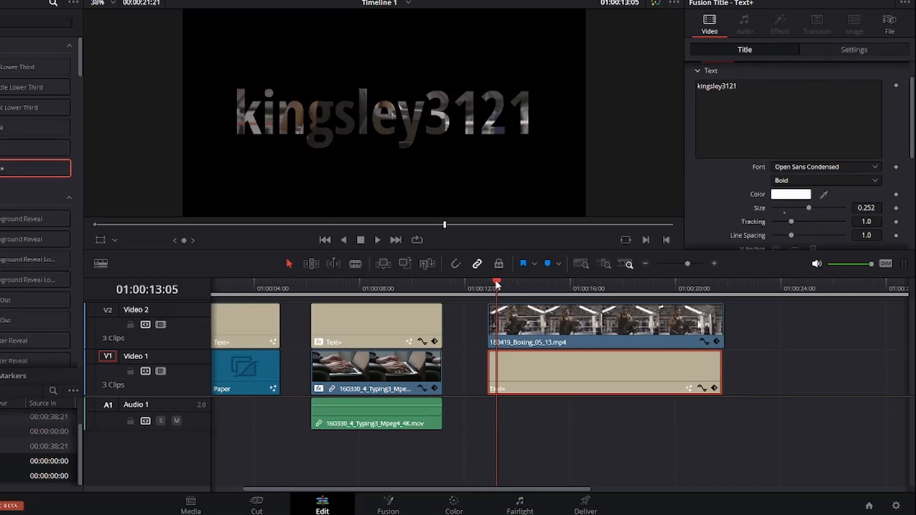
pyautogui.moveTo(492, 282); pyautogui.dragTo(491, 290)
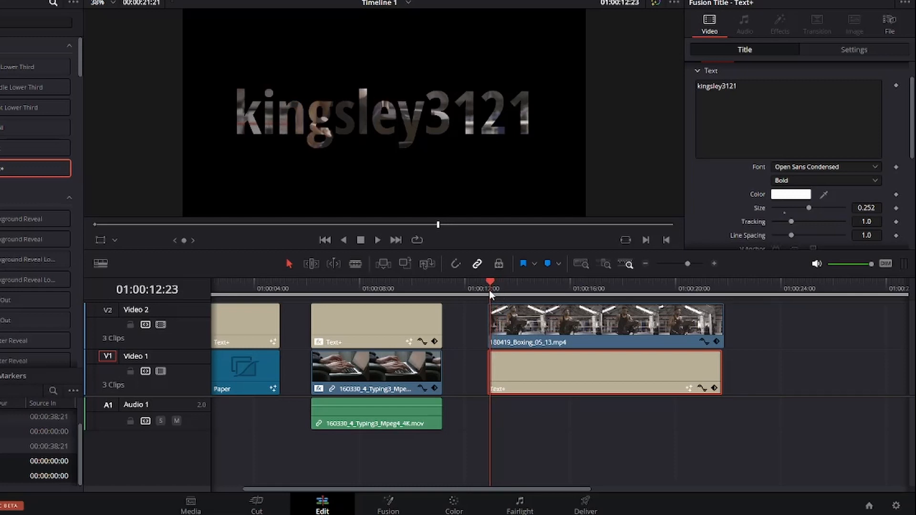
pyautogui.moveTo(491, 293); pyautogui.dragTo(489, 286)
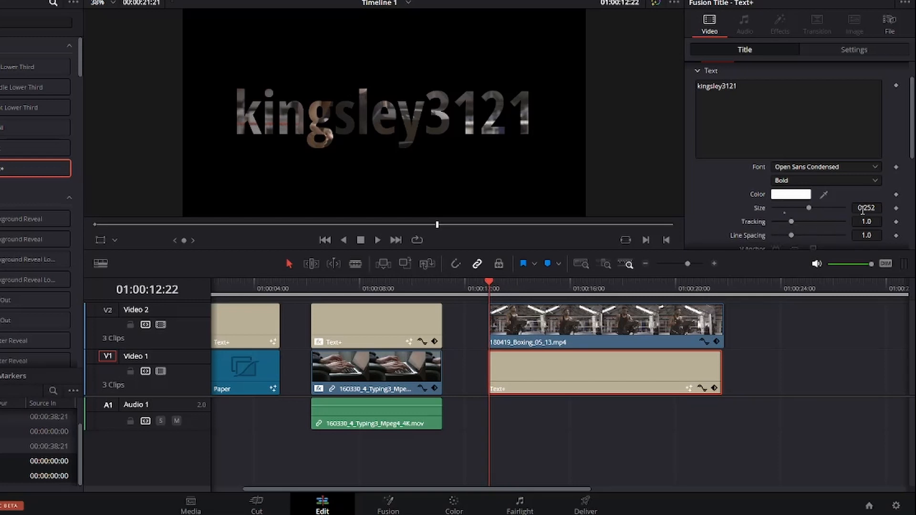
pyautogui.moveTo(862, 211); pyautogui.dragTo(872, 210)
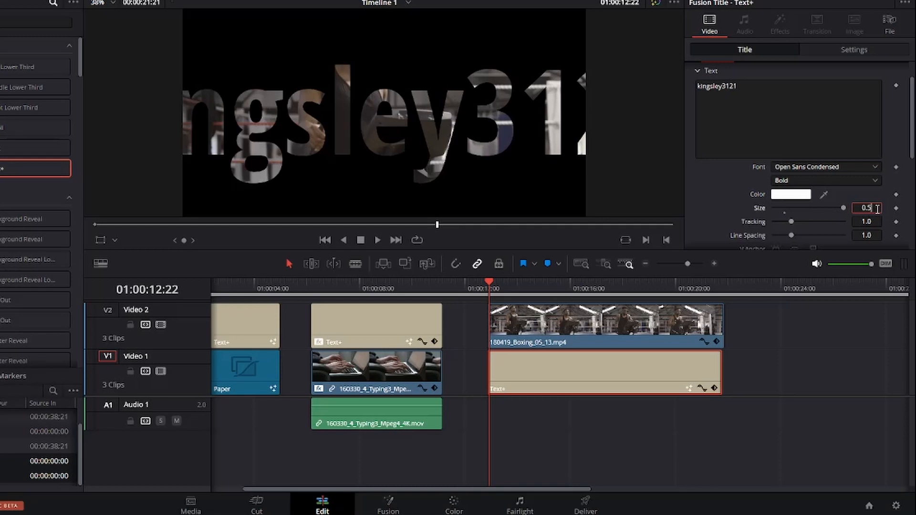
# Step: Increase the title's text size to 4.0
pyautogui.press('BackSpace')
pyautogui.press('BackSpace')
pyautogui.press('BackSpace')
pyautogui.write('2')
pyautogui.press('Tab')
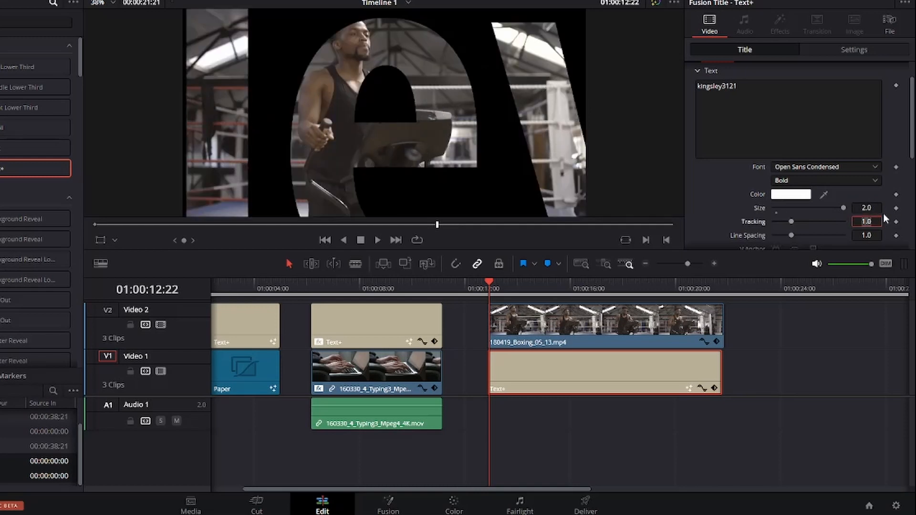
pyautogui.click(876, 208)
pyautogui.press('BackSpace')
pyautogui.press('BackSpace')
pyautogui.press('BackSpace')
pyautogui.write('3')
pyautogui.press('Tab')
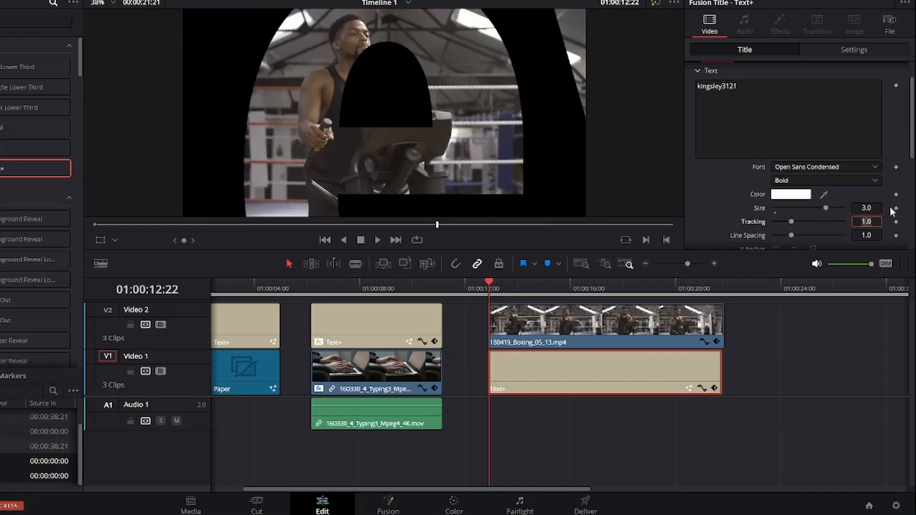
pyautogui.click(877, 208)
pyautogui.press('BackSpace')
pyautogui.press('BackSpace')
pyautogui.press('BackSpace')
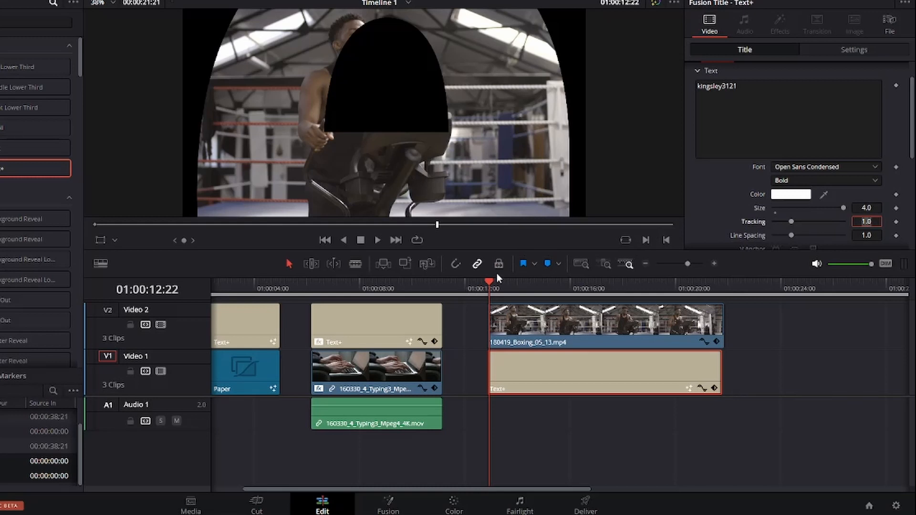
# Step: Return to the start of the title clip and add a keyframe on the title's Size
pyautogui.moveTo(489, 283); pyautogui.dragTo(540, 284)
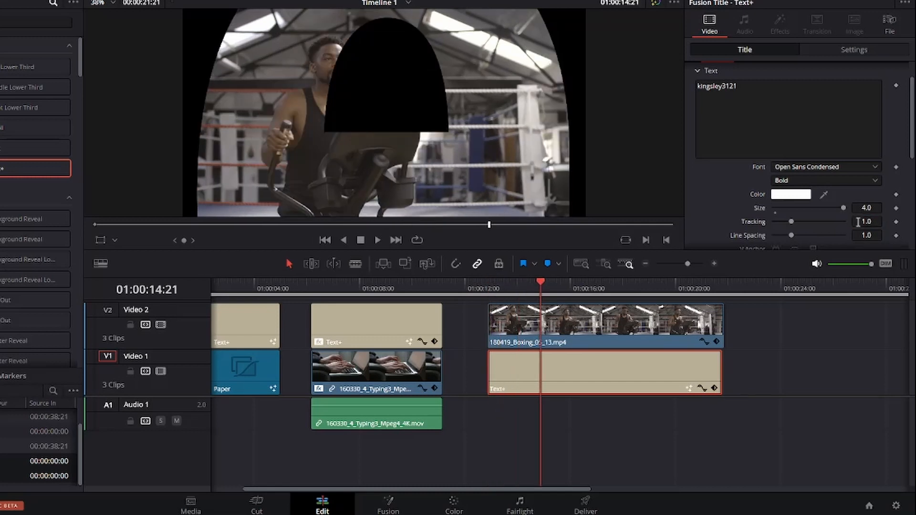
pyautogui.click(877, 208)
pyautogui.click(489, 285)
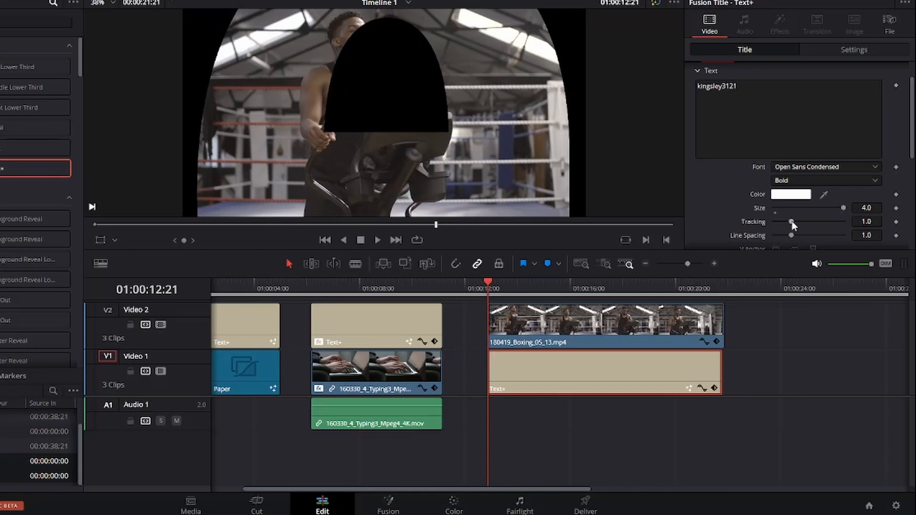
pyautogui.click(897, 208)
# Step: At about 01:00:15:09, set the title's Size keyframe to about 0.32
pyautogui.moveTo(490, 285); pyautogui.dragTo(554, 292)
pyautogui.click(867, 208)
pyautogui.write('0.5')
pyautogui.press('Tab')
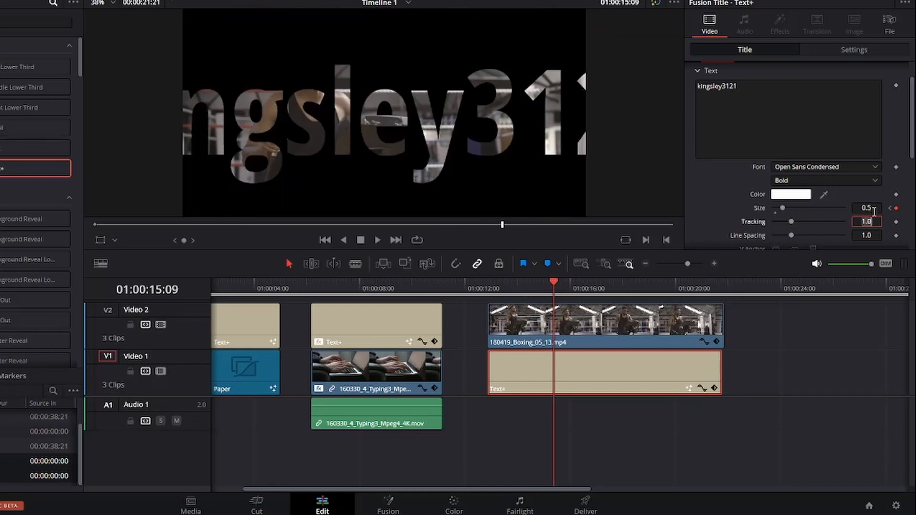
pyautogui.click(872, 208)
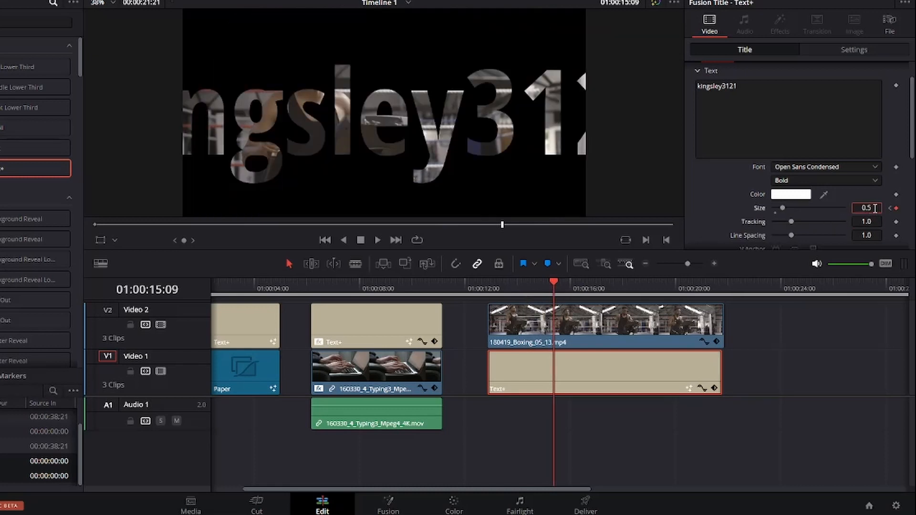
pyautogui.moveTo(876, 209); pyautogui.dragTo(784, 208)
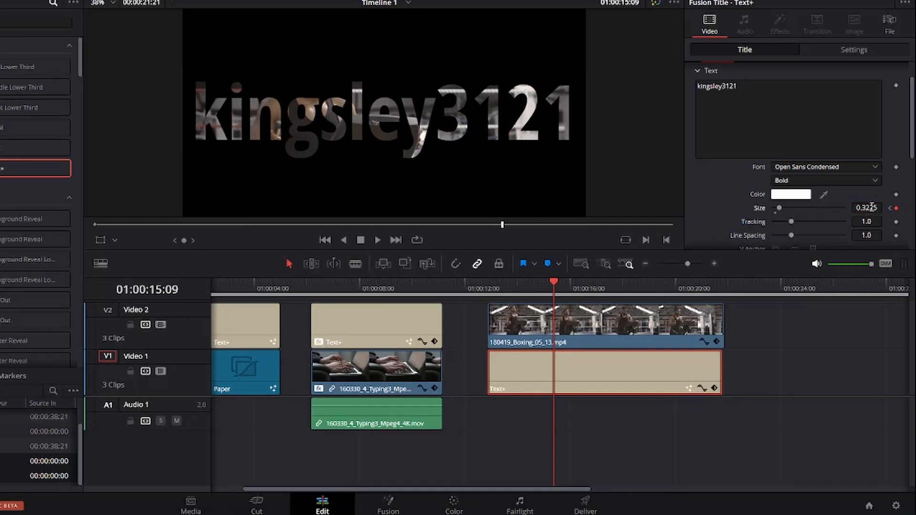
pyautogui.moveTo(871, 207); pyautogui.dragTo(864, 207)
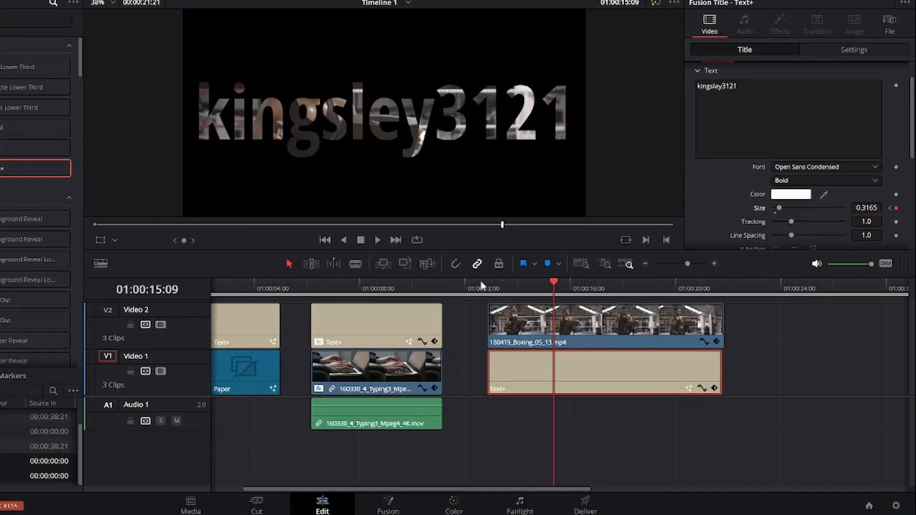
# Step: Import 180419_Boxing_15_09.mp4 from the file explorer onto the timeline's Video 1 track
pyautogui.moveTo(552, 282); pyautogui.dragTo(580, 315)
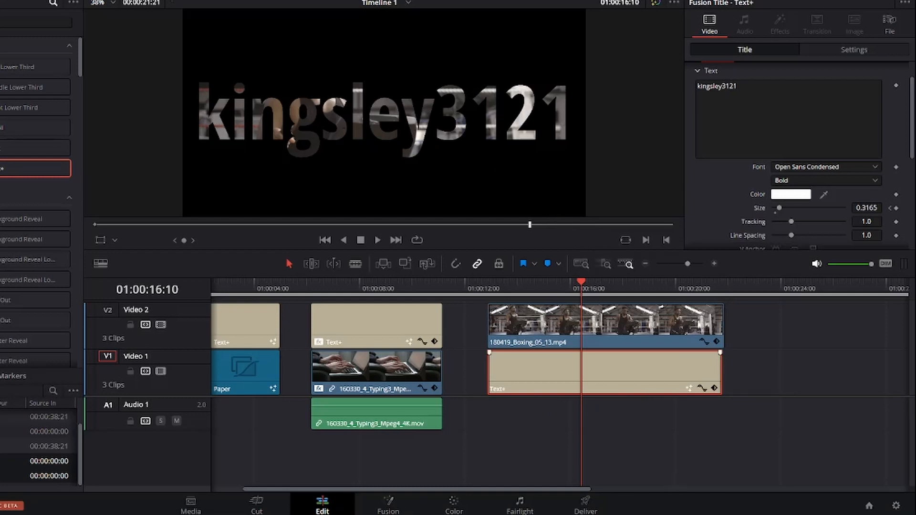
pyautogui.moveTo(414, 514)
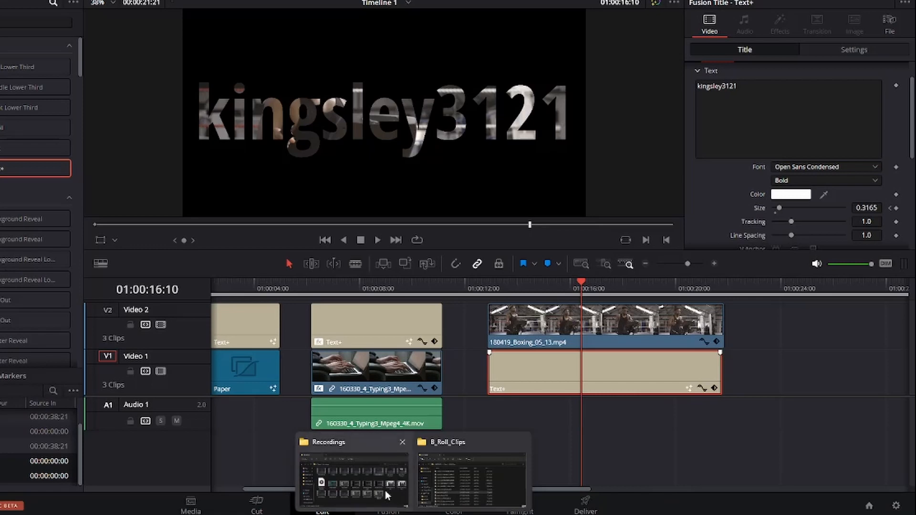
pyautogui.click(385, 490)
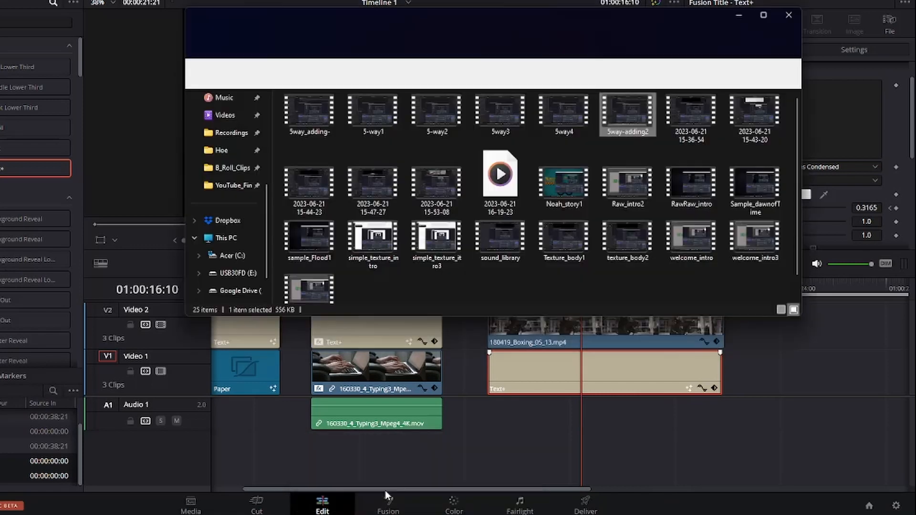
pyautogui.moveTo(284, 259); pyautogui.dragTo(763, 388)
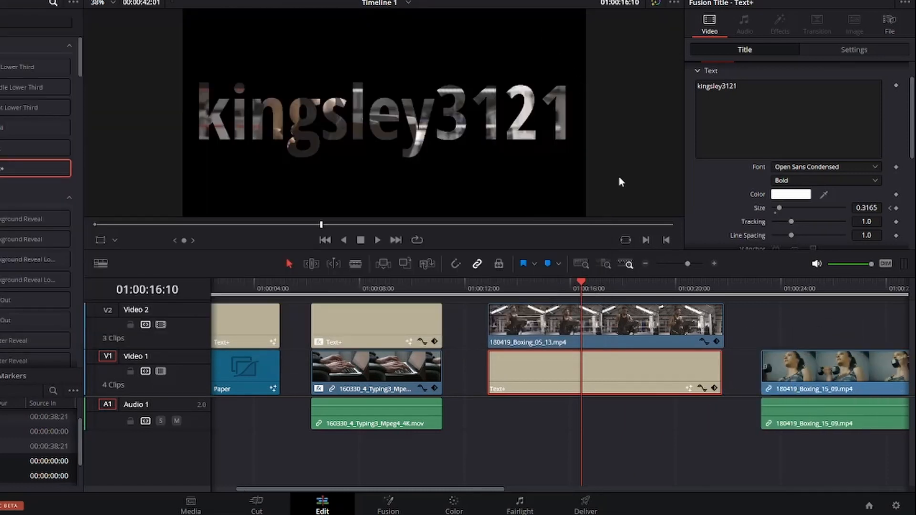
# Step: Shift the title and boxing clip up one track and slide 180419_Boxing_15_09 underneath, starting around 01:00:16:10
pyautogui.moveTo(637, 410); pyautogui.dragTo(634, 300)
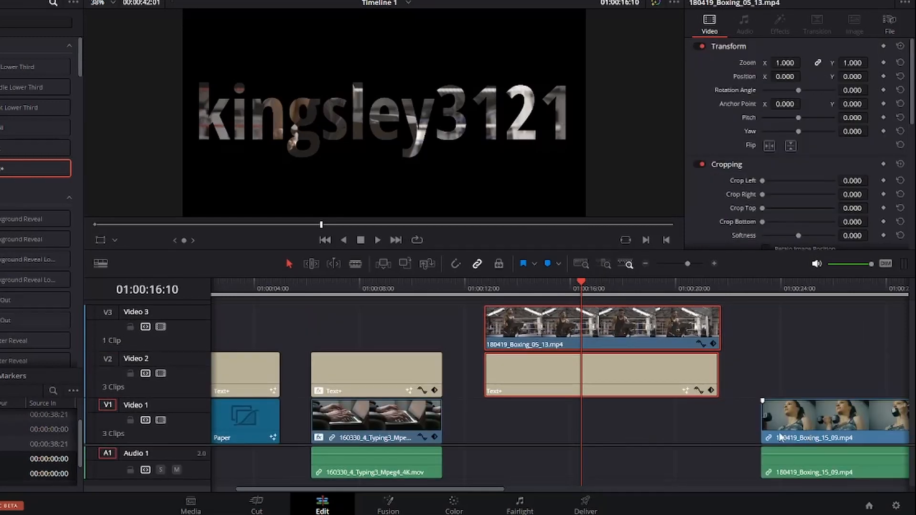
pyautogui.moveTo(816, 442); pyautogui.dragTo(548, 438)
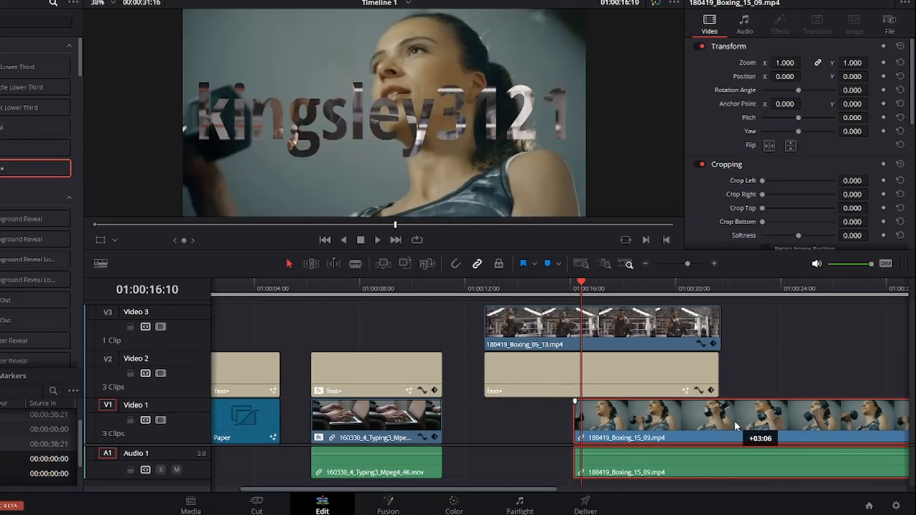
pyautogui.moveTo(735, 422); pyautogui.dragTo(744, 422)
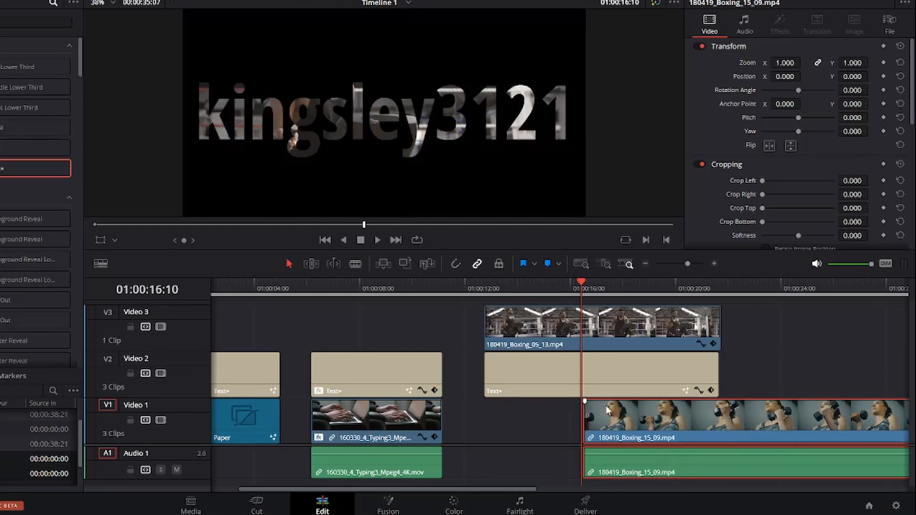
# Step: Add a Text+ title on Video 2 above the later dumbbell clip
pyautogui.click(488, 284)
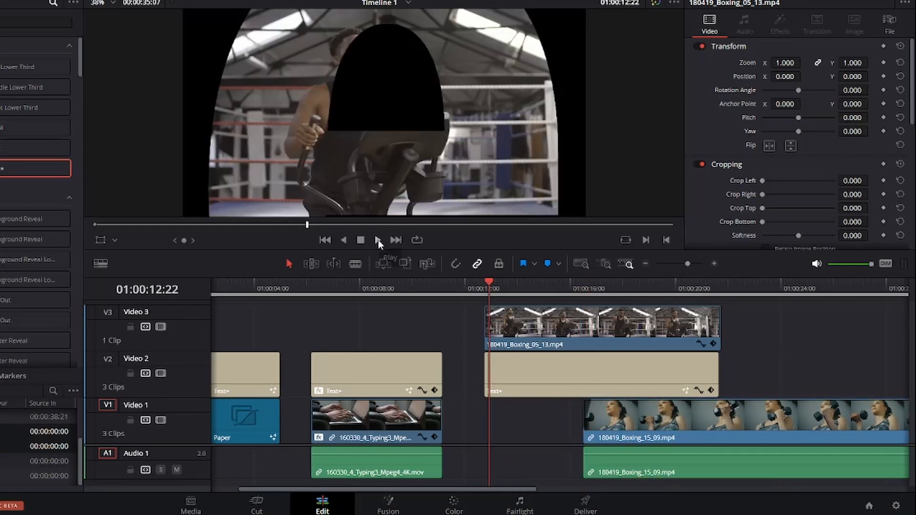
pyautogui.moveTo(489, 284); pyautogui.dragTo(568, 313)
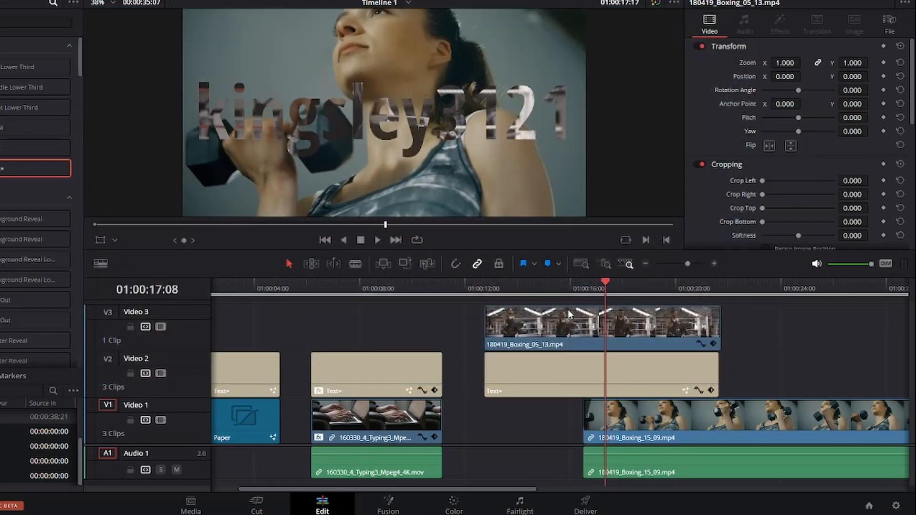
pyautogui.click(549, 292)
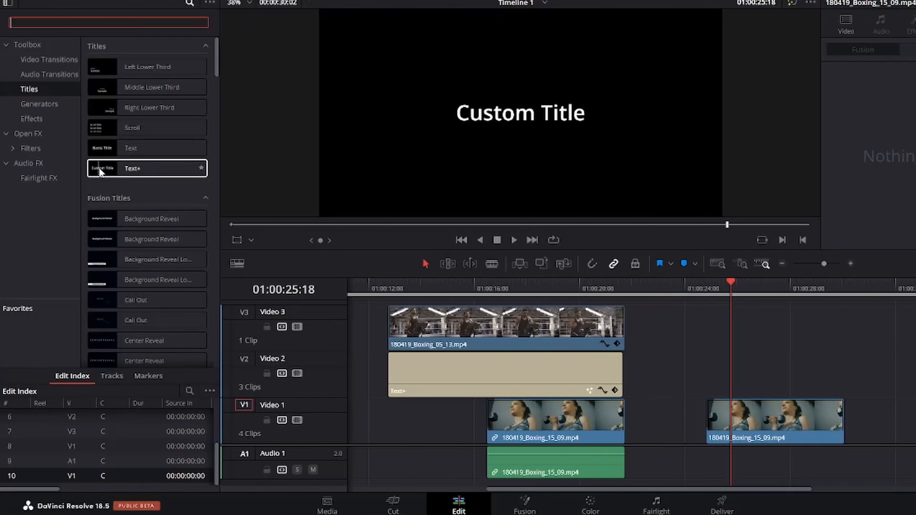
pyautogui.moveTo(100, 171); pyautogui.dragTo(740, 377)
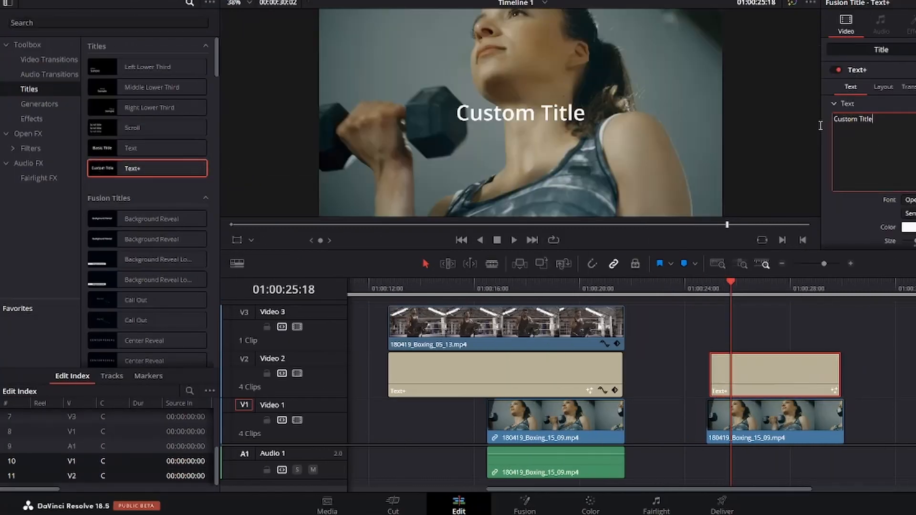
# Step: Replace the new title's text with kingsley3121
pyautogui.moveTo(799, 128); pyautogui.dragTo(835, 120)
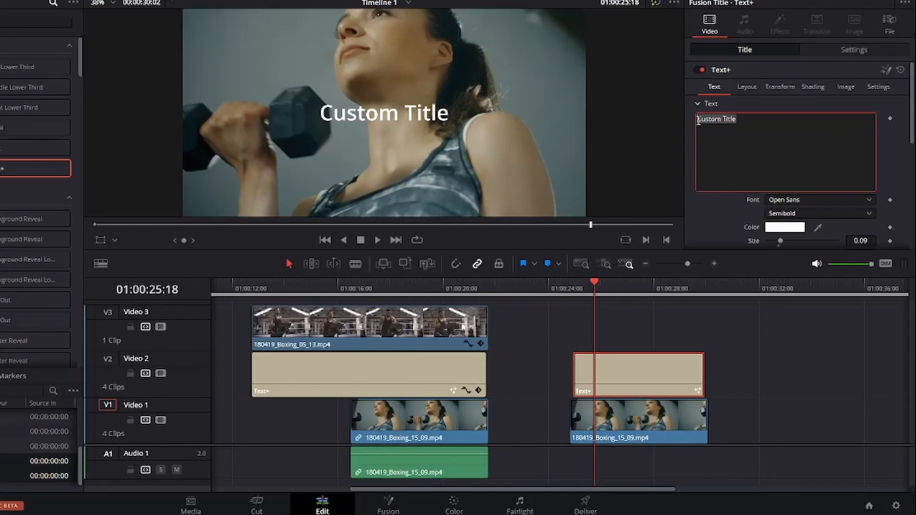
pyautogui.write('kingsley3121')
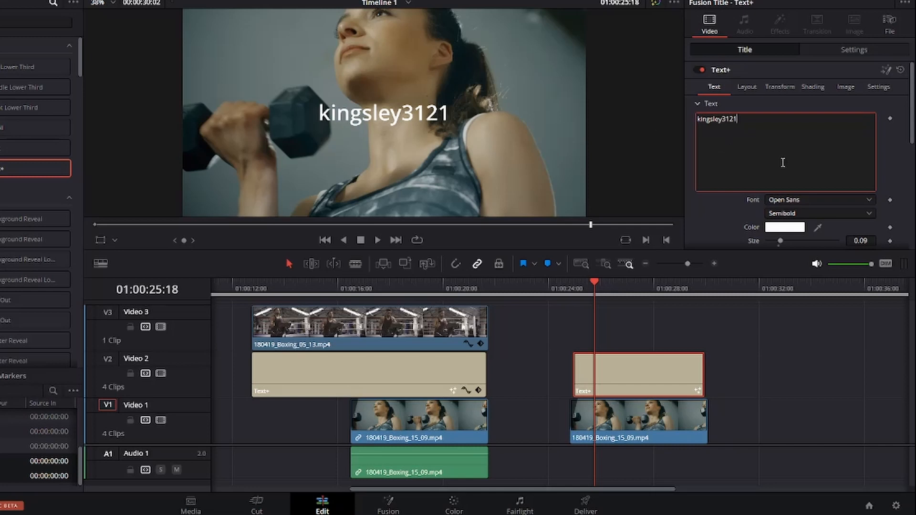
# Step: Enlarge the title to about 0.19 and set its font to Nikolas & Pine
pyautogui.scroll(-1, 783, 167)
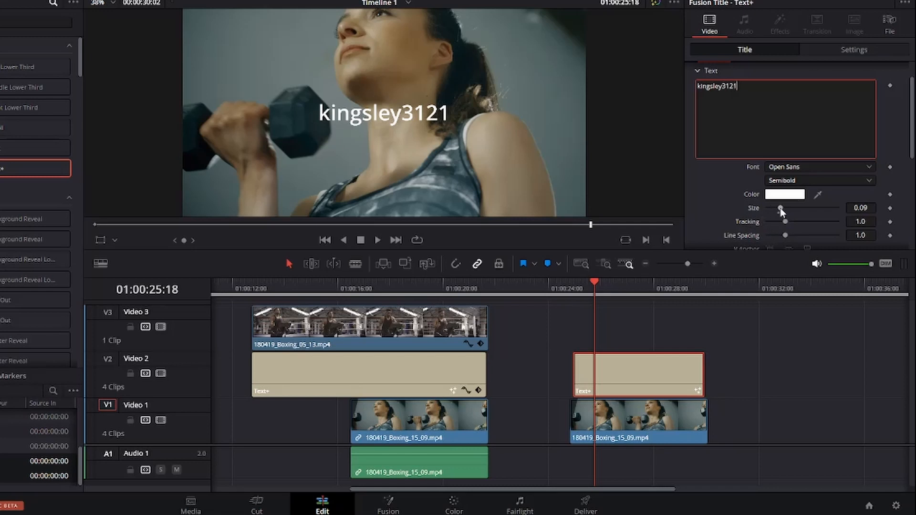
pyautogui.moveTo(783, 211); pyautogui.dragTo(795, 208)
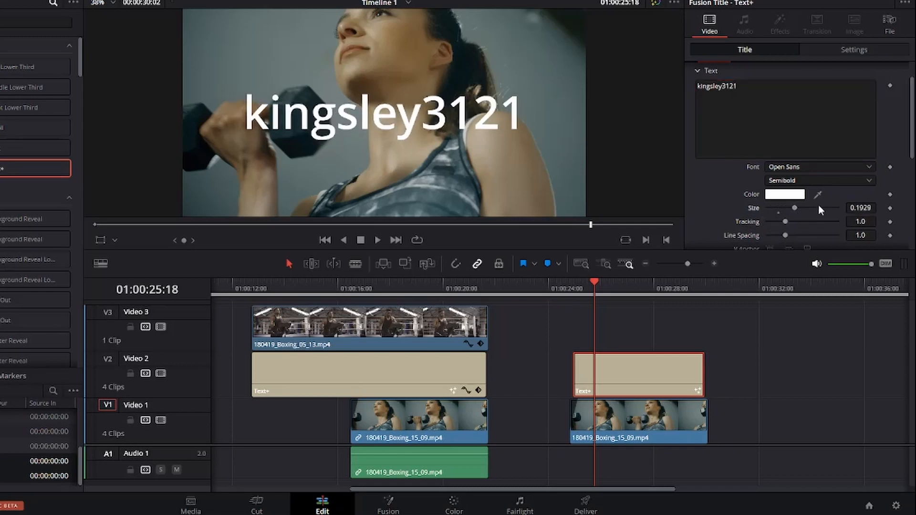
pyautogui.click(824, 168)
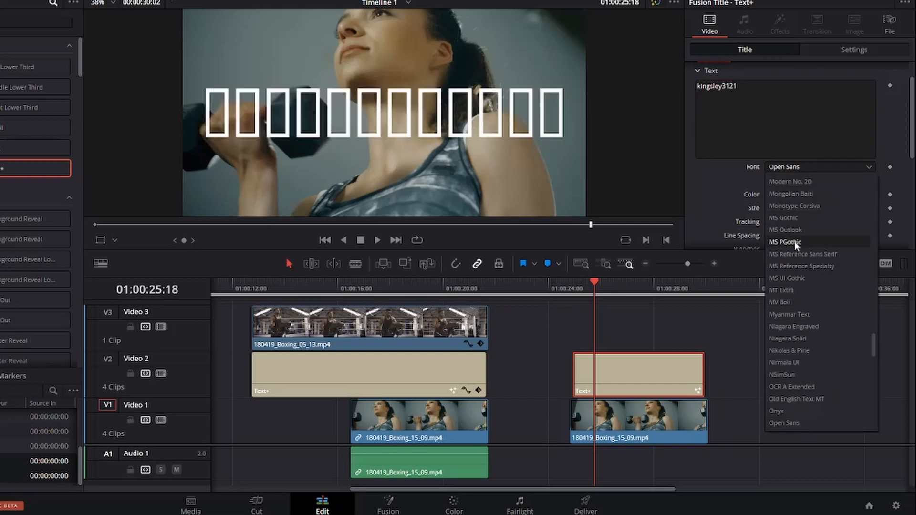
pyautogui.click(786, 351)
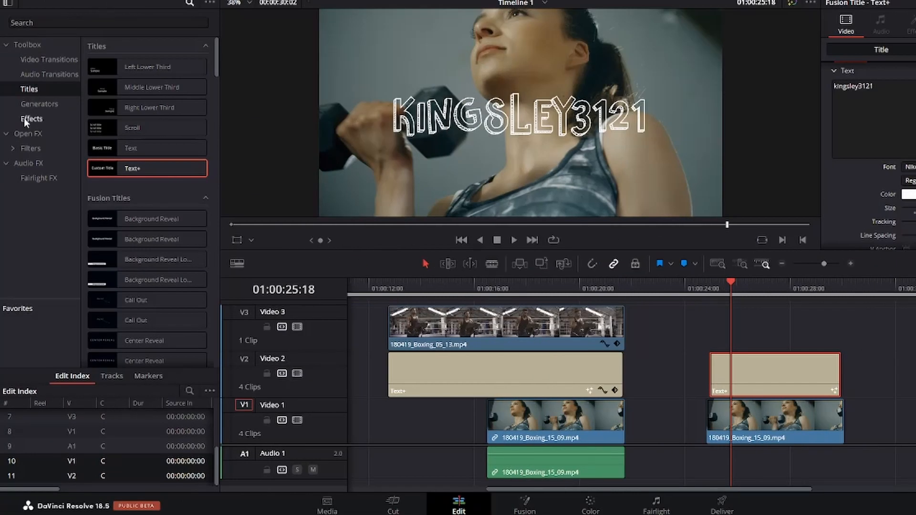
# Step: Search the effects for glit and apply Digital Glitch to the new title
pyautogui.click(27, 119)
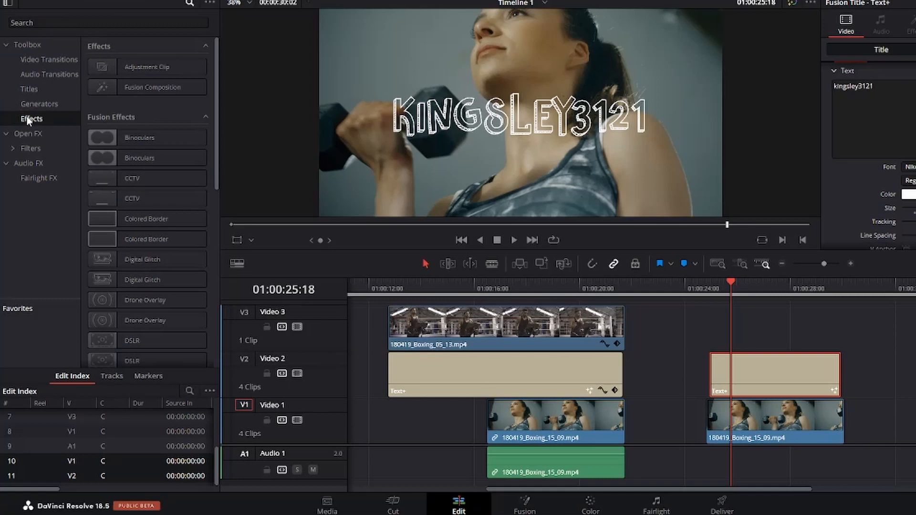
pyautogui.click(53, 24)
pyautogui.write('glit')
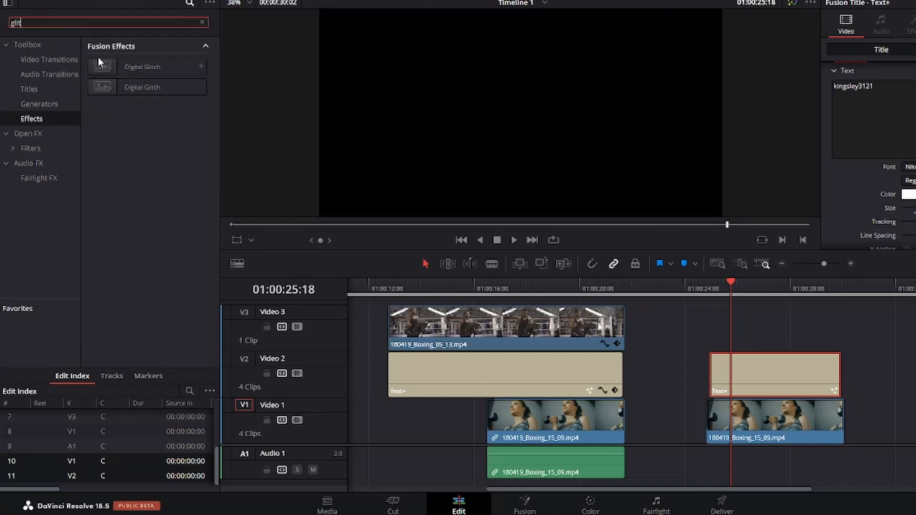
pyautogui.moveTo(107, 70); pyautogui.dragTo(747, 377)
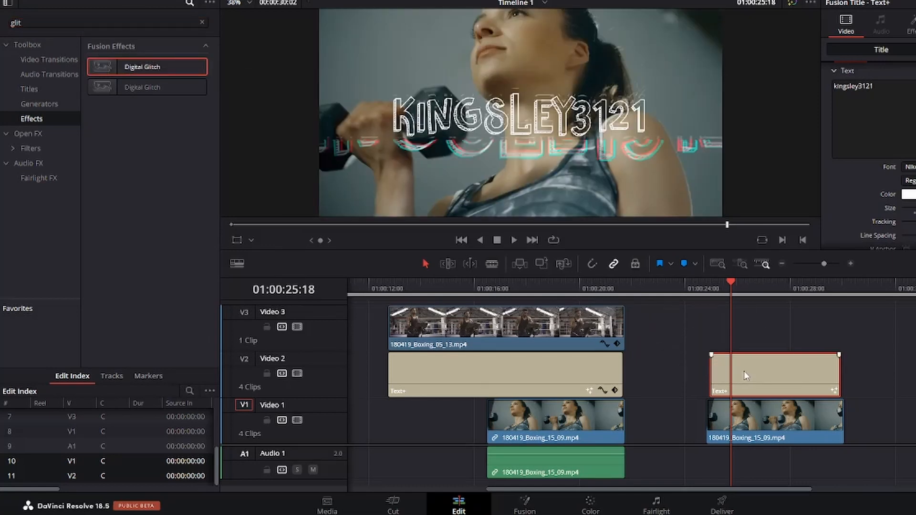
# Step: Scrub through the glitch title and view its Digital Glitch controls
pyautogui.moveTo(732, 282); pyautogui.dragTo(746, 288)
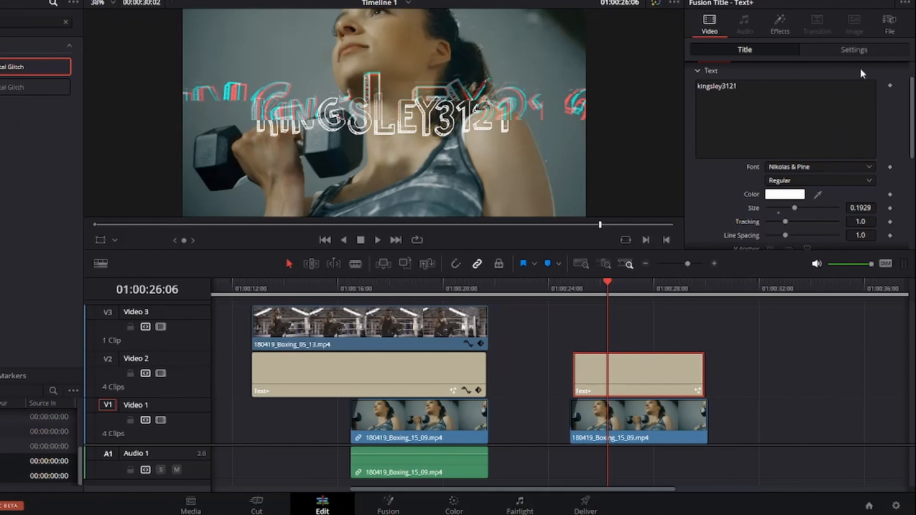
pyautogui.click(773, 27)
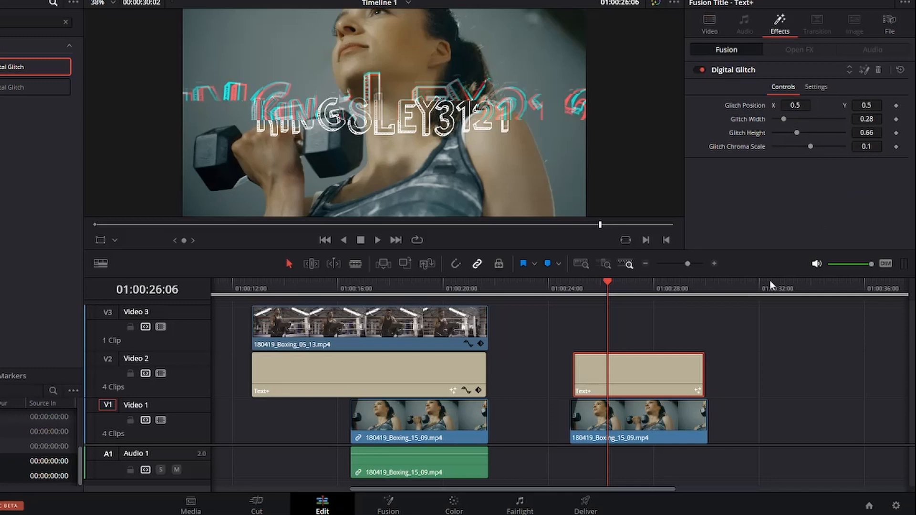
pyautogui.moveTo(607, 287); pyautogui.dragTo(634, 296)
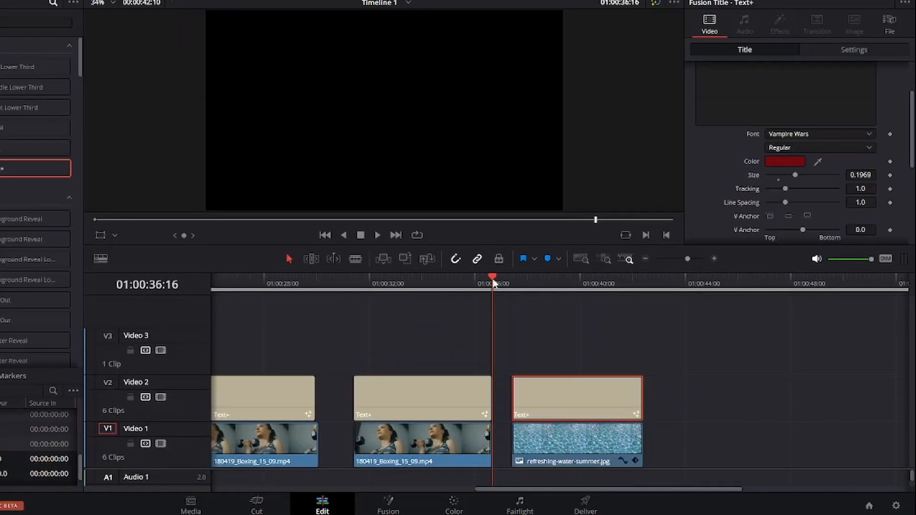
# Step: Try Fast Noise with the Water Surface preset directly on the kingsley3121 title clip, preview it, and undo both changes
pyautogui.moveTo(502, 281); pyautogui.dragTo(540, 295)
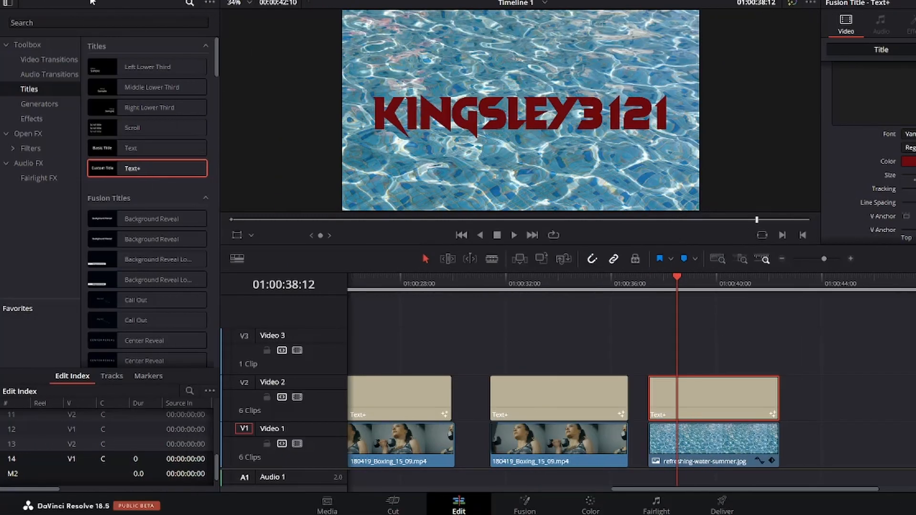
pyautogui.click(22, 134)
pyautogui.click(57, 22)
pyautogui.write('fast')
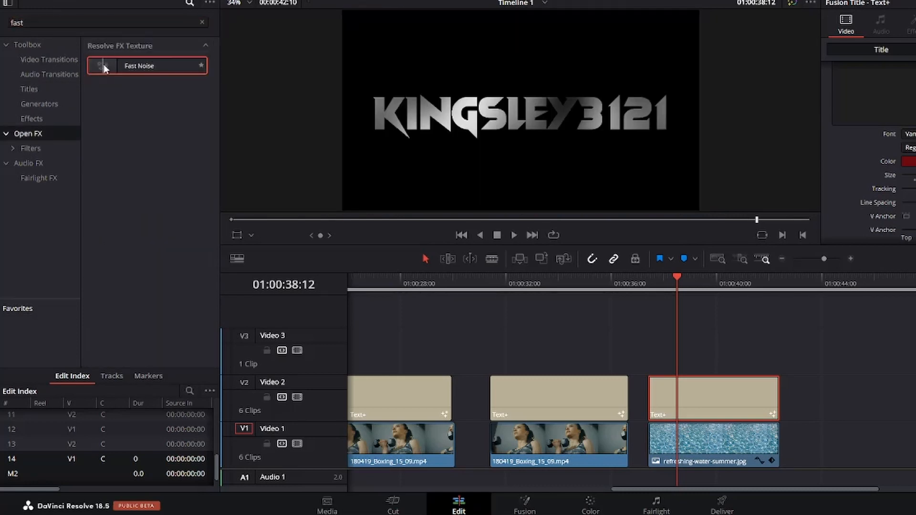
pyautogui.moveTo(104, 64); pyautogui.dragTo(663, 399)
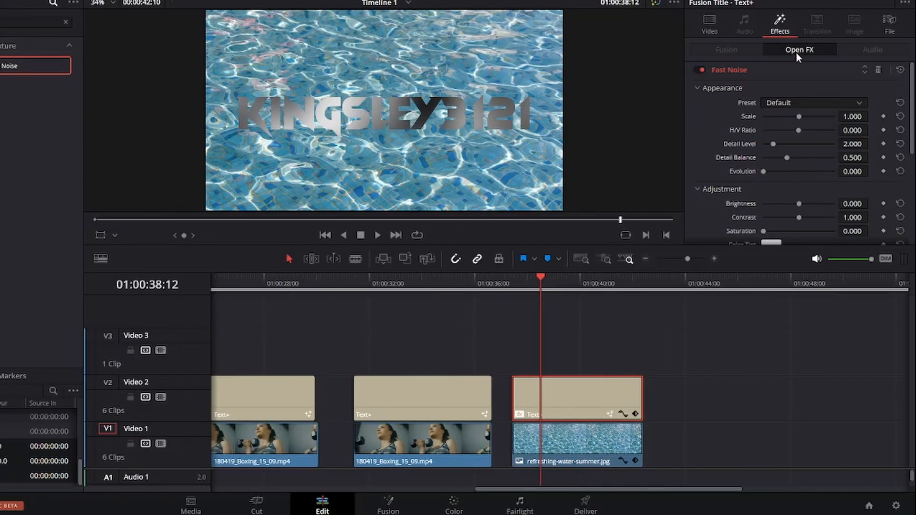
pyautogui.click(797, 102)
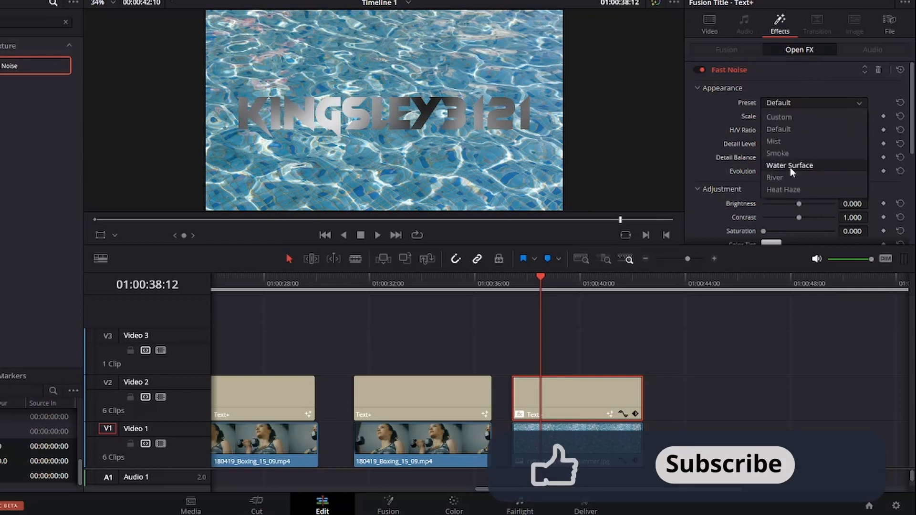
pyautogui.click(790, 166)
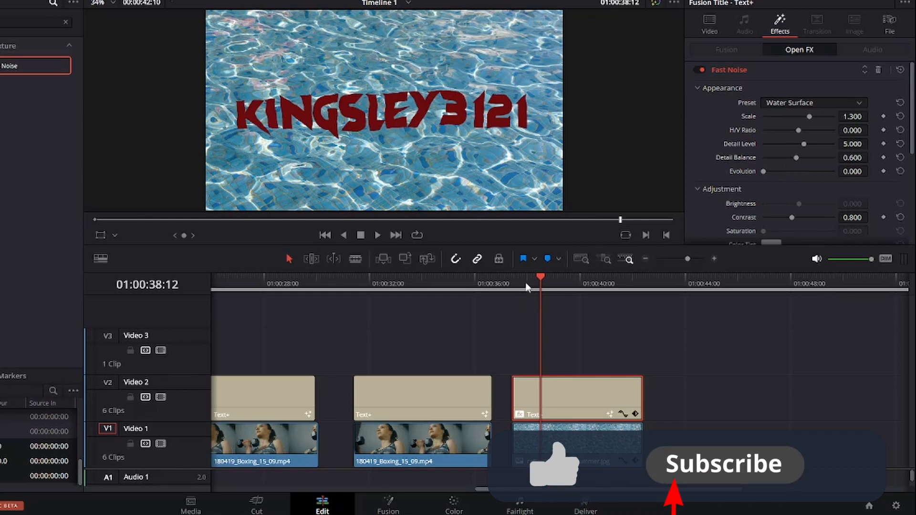
pyautogui.moveTo(541, 277); pyautogui.dragTo(518, 292)
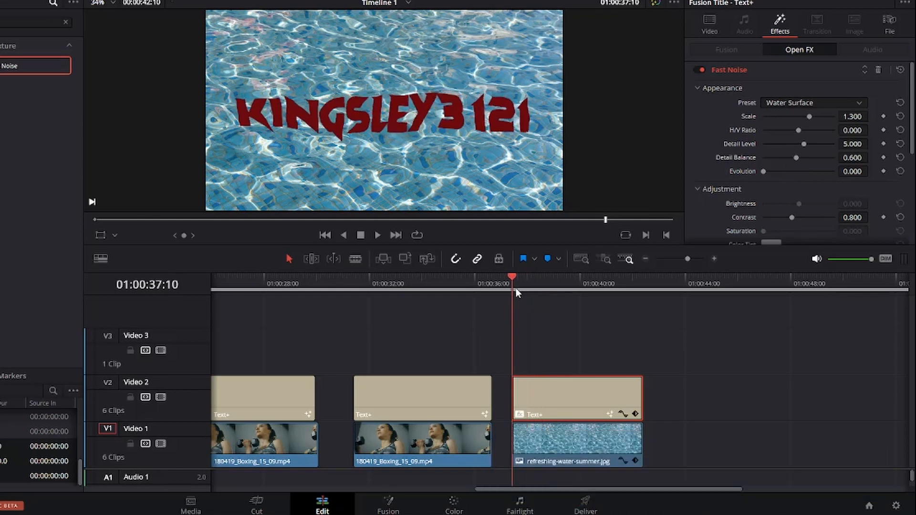
pyautogui.click(377, 235)
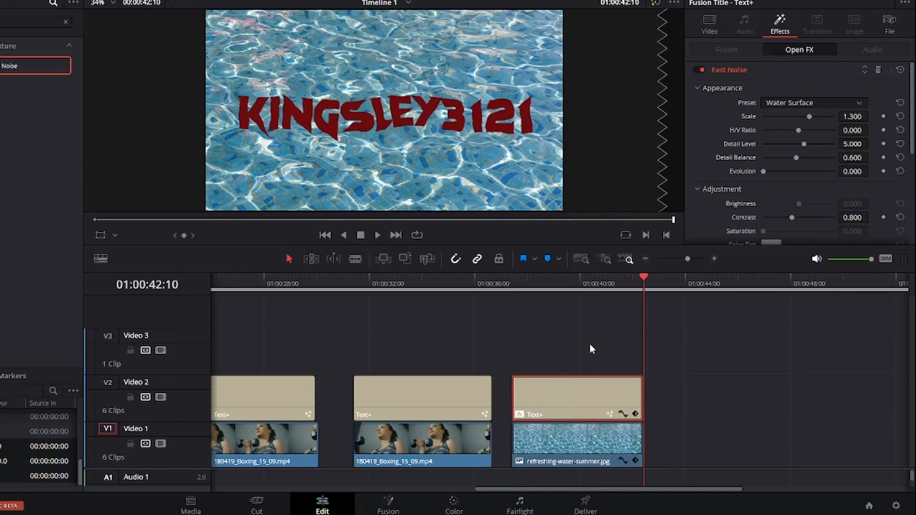
pyautogui.hotkey('ctrl', 'z')
pyautogui.hotkey('ctrl', 'z')
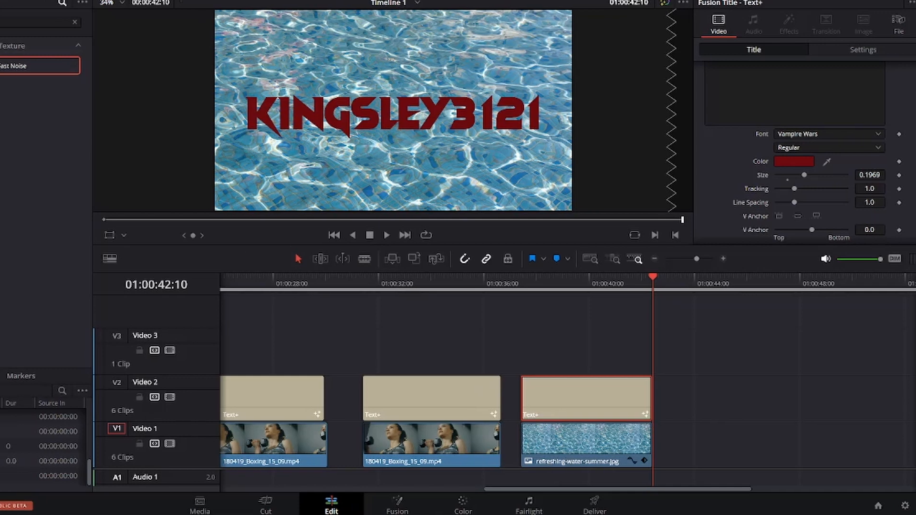
# Step: Clear the effects search and place an Adjustment Clip on the track above the kingsley3121 title
pyautogui.click(37, 120)
pyautogui.click(48, 23)
pyautogui.press('BackSpace')
pyautogui.press('BackSpace')
pyautogui.press('BackSpace')
pyautogui.press('BackSpace')
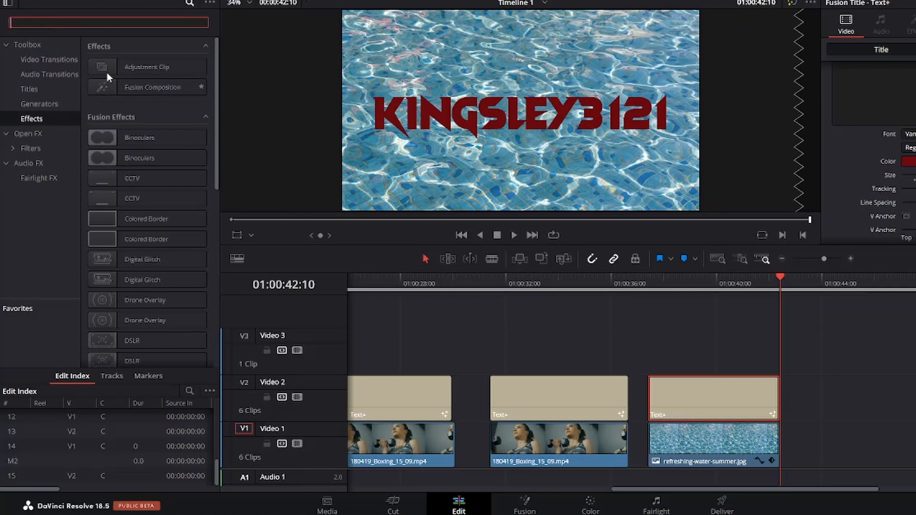
pyautogui.moveTo(148, 67); pyautogui.dragTo(668, 367)
pyautogui.click(700, 351)
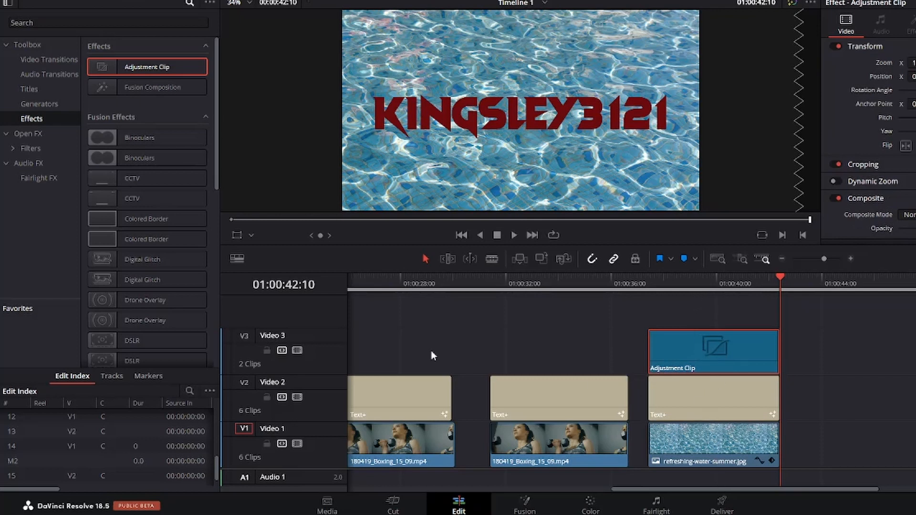
# Step: Search for fast and apply Fast Noise with the Water Surface preset to the adjustment clip, then play it back
pyautogui.click(29, 135)
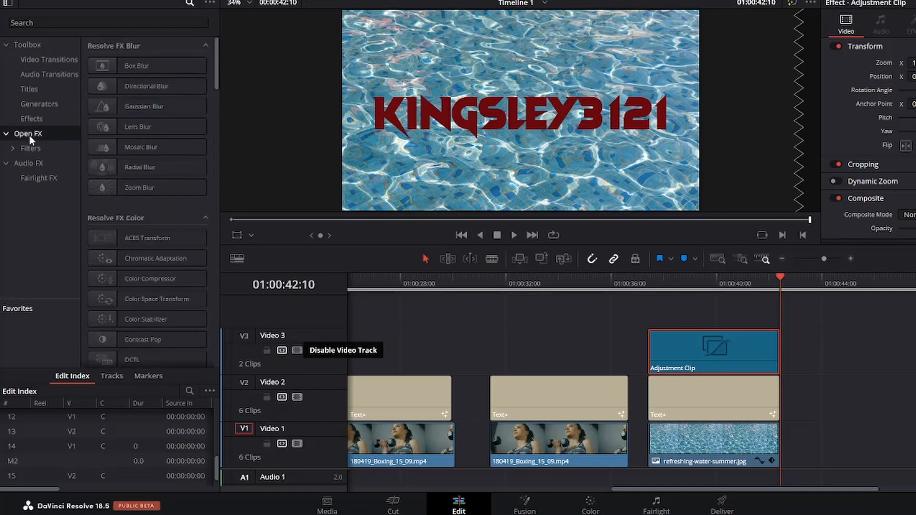
pyautogui.click(72, 22)
pyautogui.write('fast')
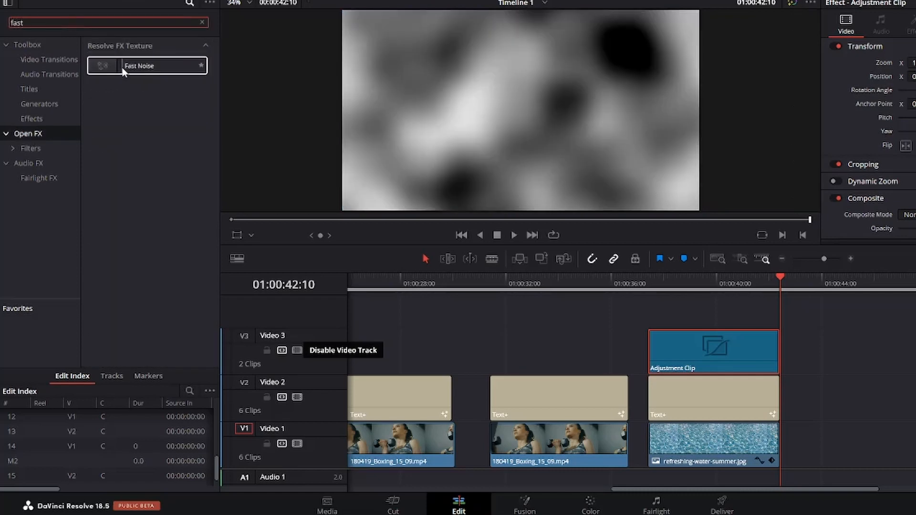
pyautogui.moveTo(123, 71); pyautogui.dragTo(674, 354)
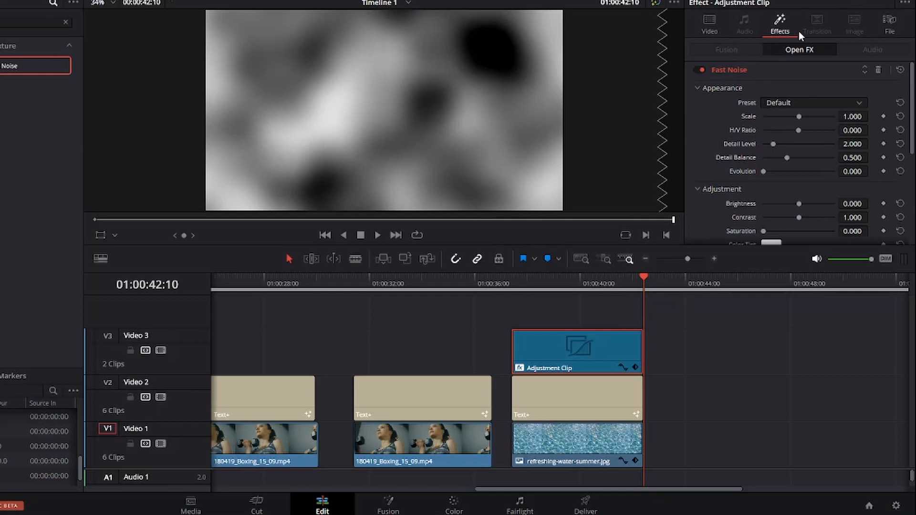
pyautogui.click(806, 104)
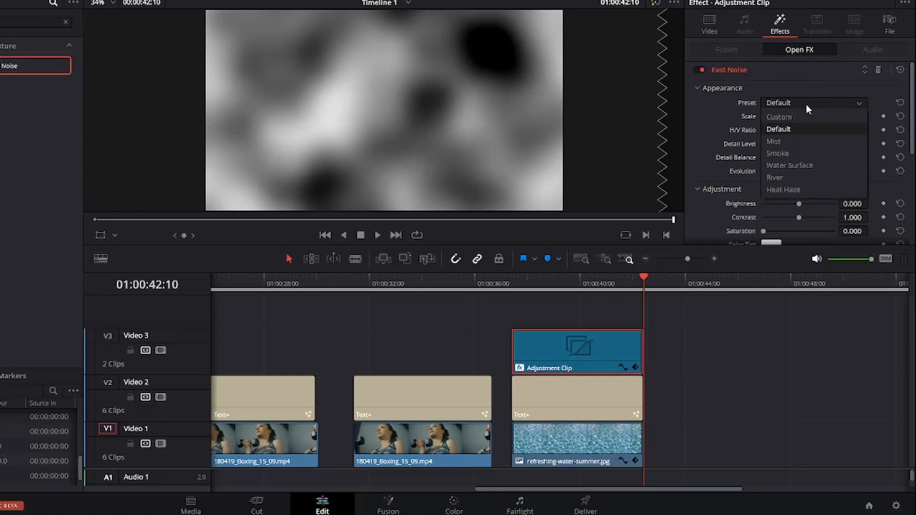
pyautogui.click(793, 166)
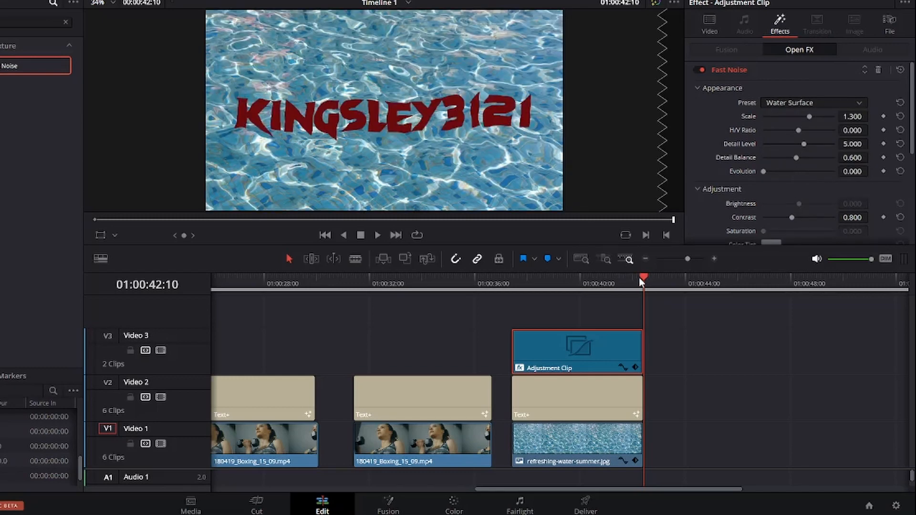
pyautogui.moveTo(640, 276); pyautogui.dragTo(520, 294)
pyautogui.click(377, 235)
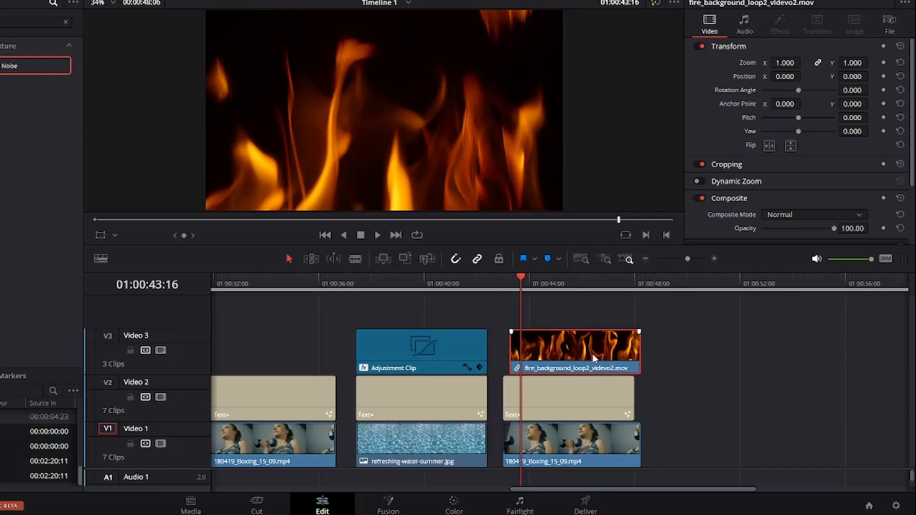
# Step: Enlarge the Heat title to a size of about 0.41 and realign the fire clip above it
pyautogui.moveTo(591, 356); pyautogui.dragTo(584, 354)
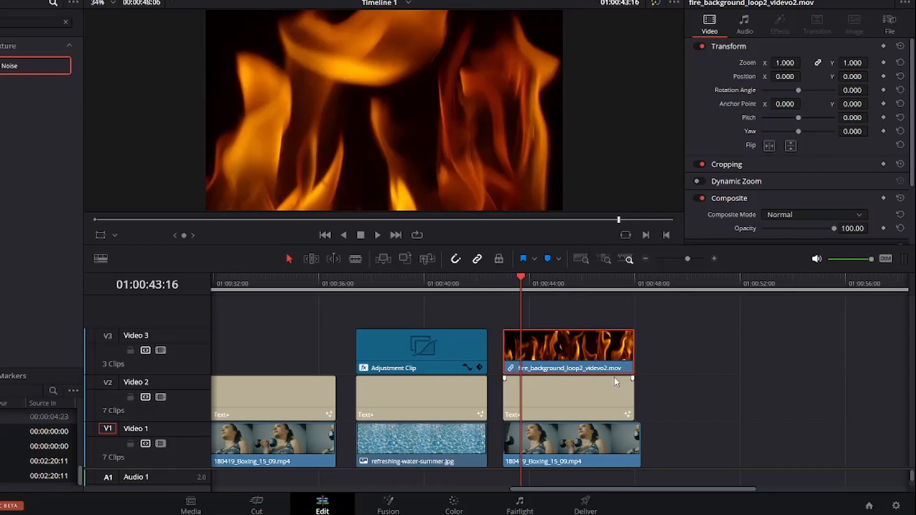
pyautogui.click(560, 399)
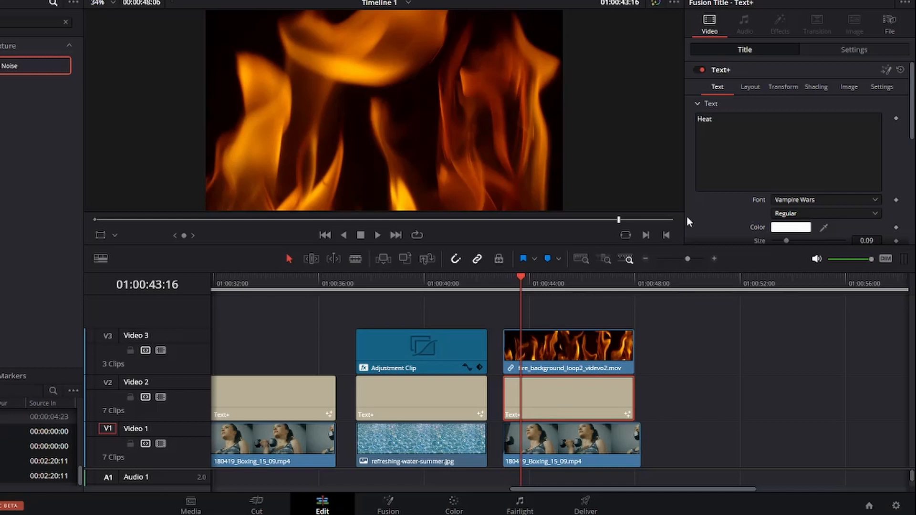
pyautogui.moveTo(594, 350); pyautogui.dragTo(612, 350)
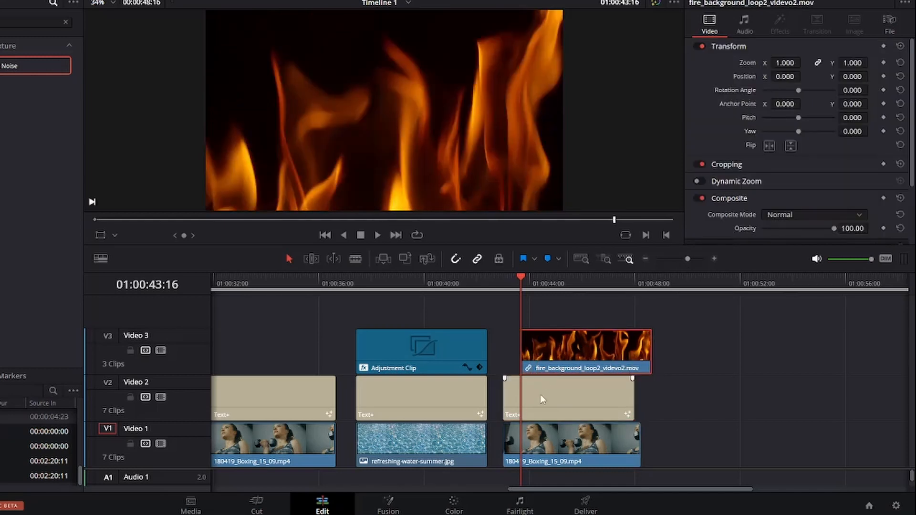
pyautogui.click(539, 403)
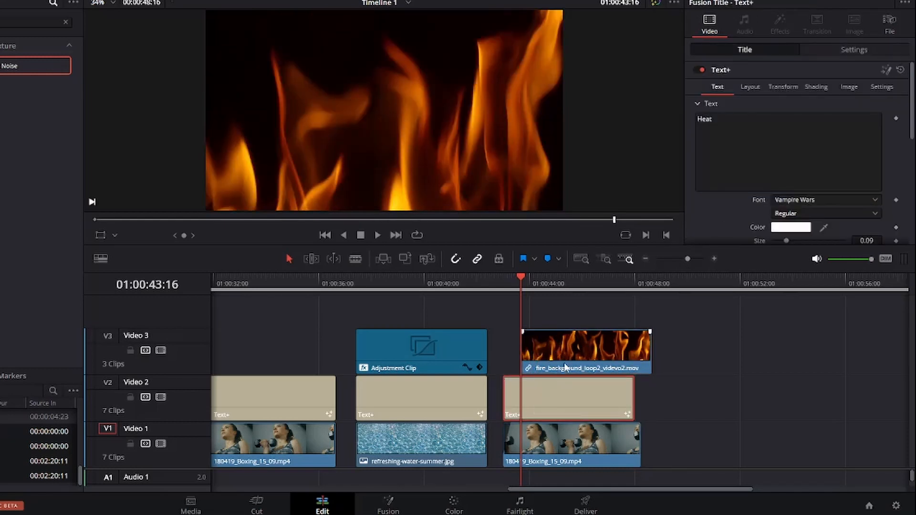
pyautogui.moveTo(565, 365); pyautogui.dragTo(578, 365)
pyautogui.click(581, 397)
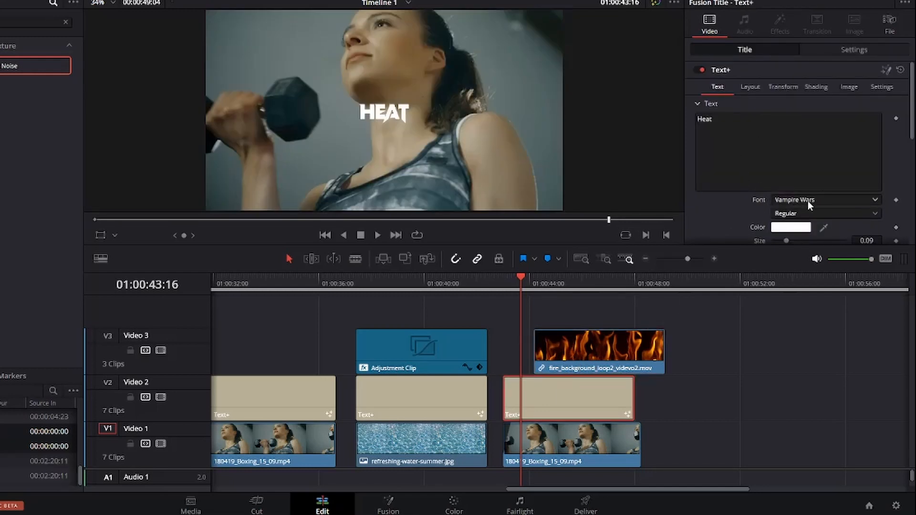
pyautogui.scroll(-3, 783, 167)
pyautogui.click(866, 175)
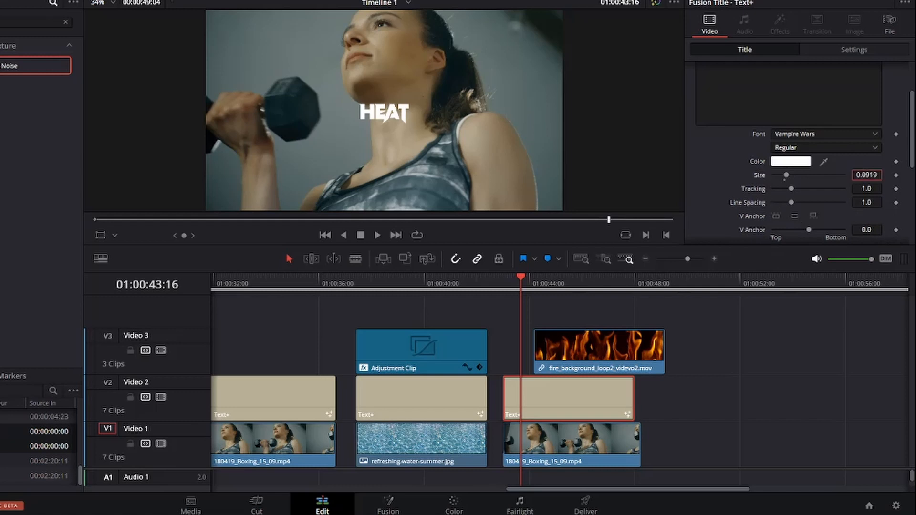
pyautogui.moveTo(787, 177); pyautogui.dragTo(830, 176)
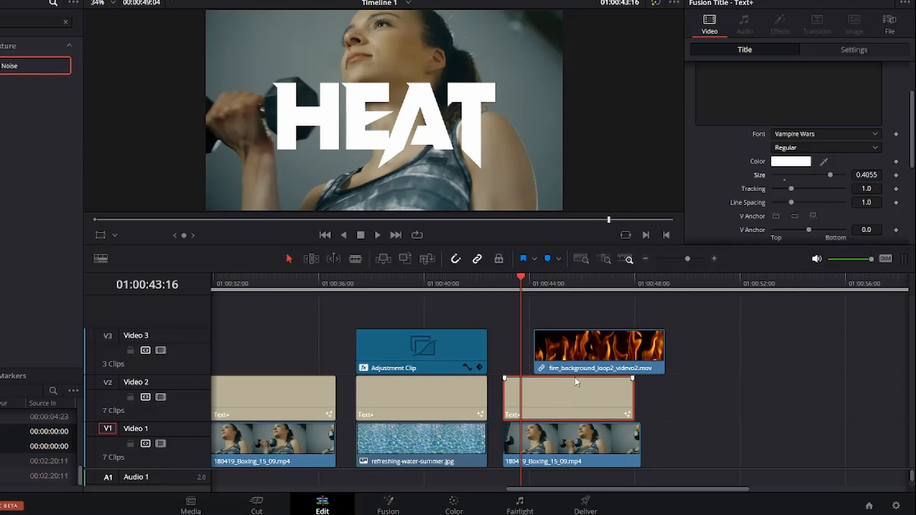
pyautogui.moveTo(587, 364); pyautogui.dragTo(557, 364)
# Step: Set the Heat title's composite mode to Alpha
pyautogui.click(575, 441)
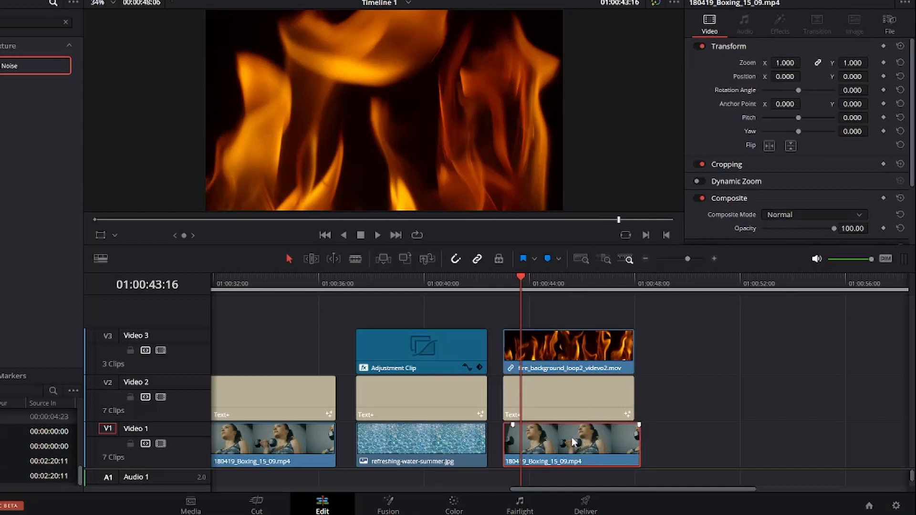
pyautogui.click(544, 411)
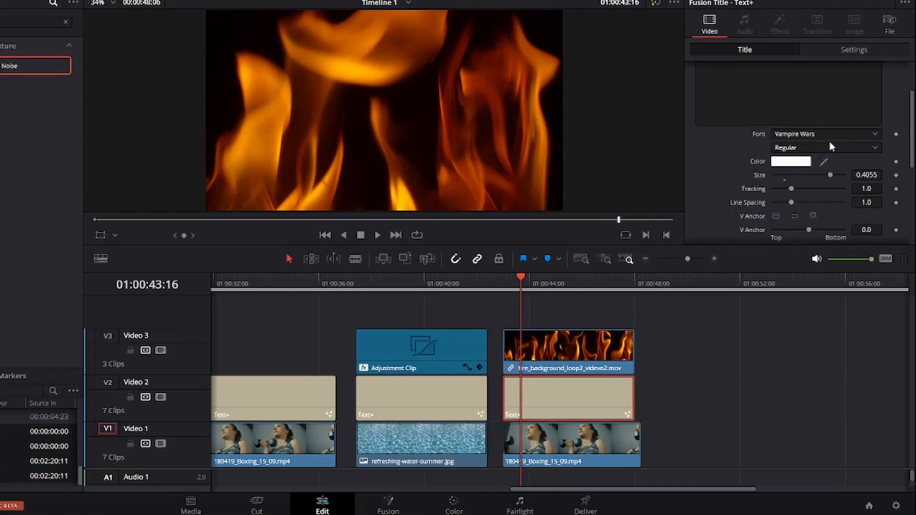
pyautogui.click(852, 52)
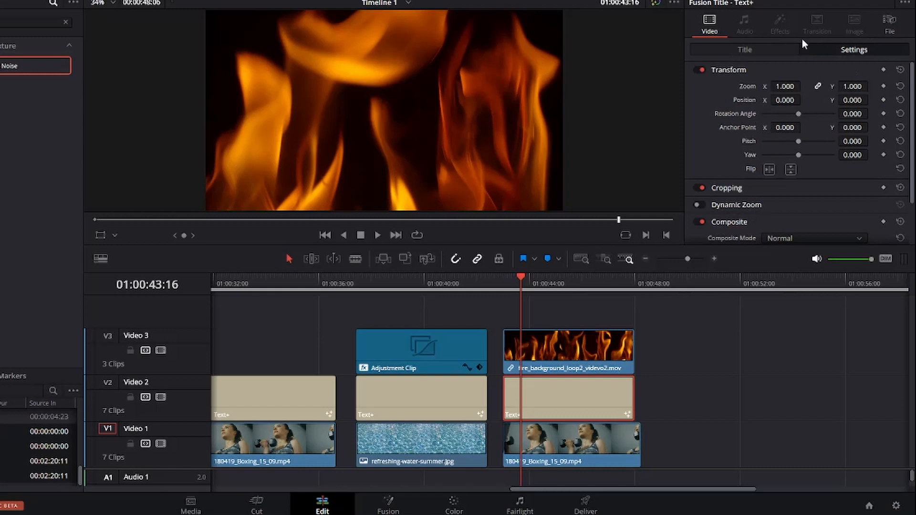
pyautogui.scroll(-2, 830, 90)
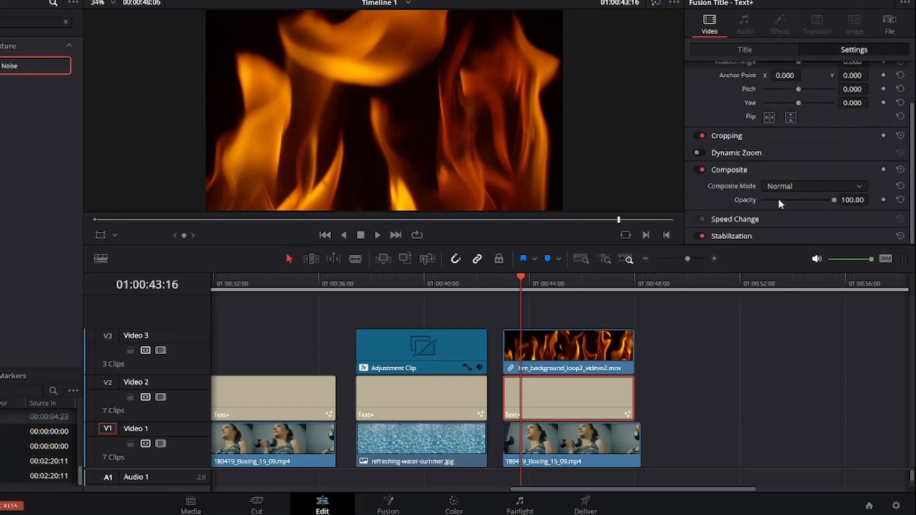
pyautogui.click(794, 187)
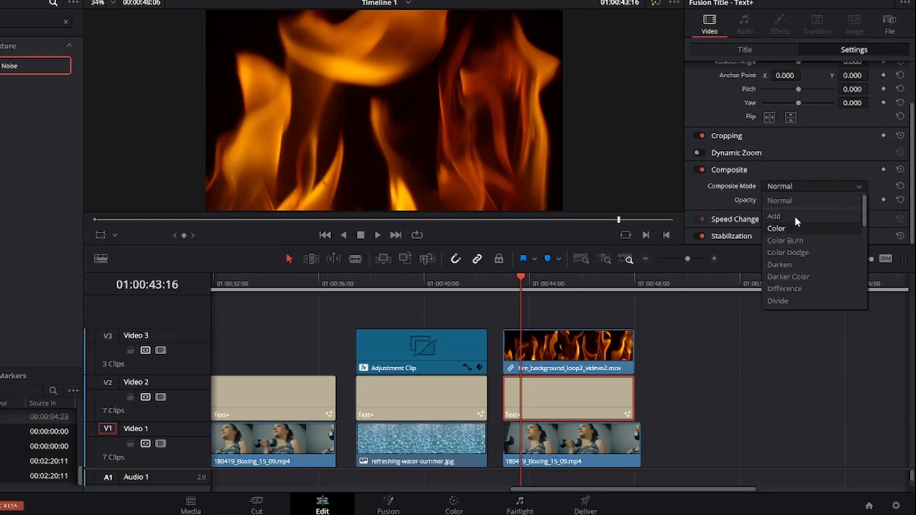
pyautogui.scroll(-2, 807, 229)
pyautogui.scroll(-6, 811, 243)
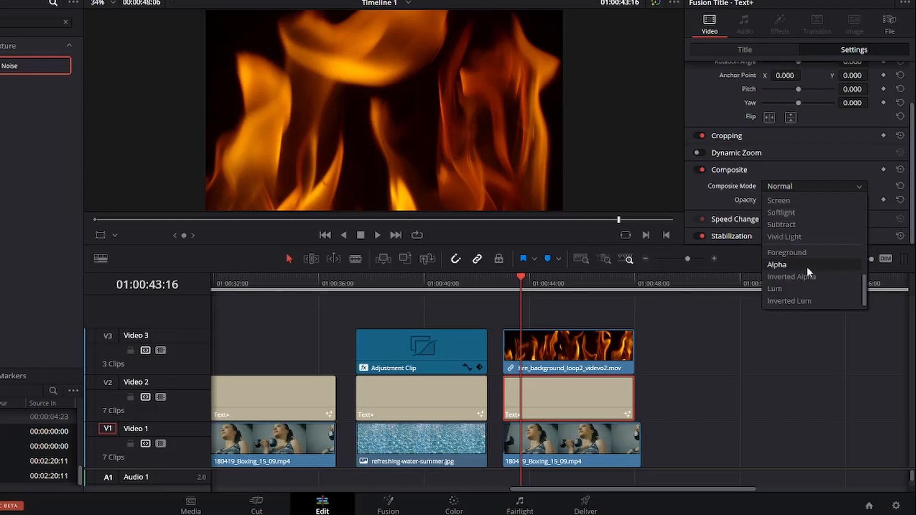
pyautogui.click(807, 267)
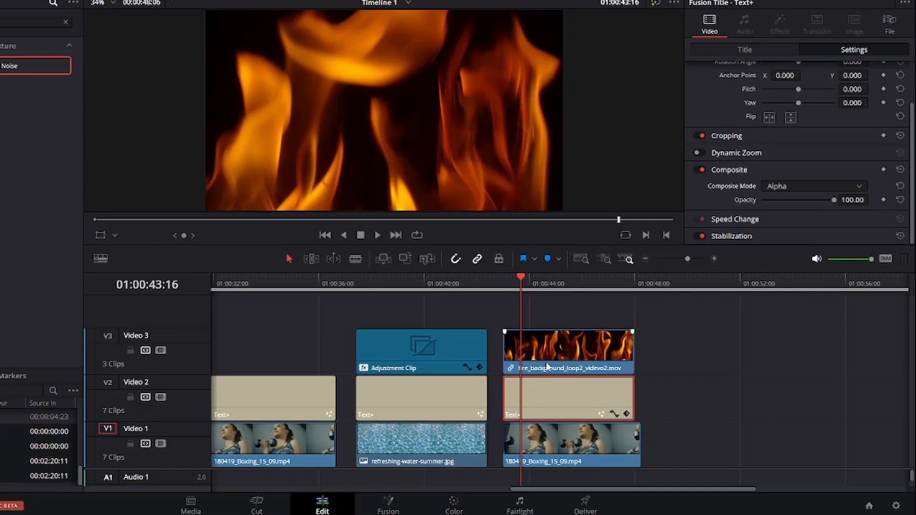
# Step: Set the fire background clip's composite mode to Foreground
pyautogui.click(575, 355)
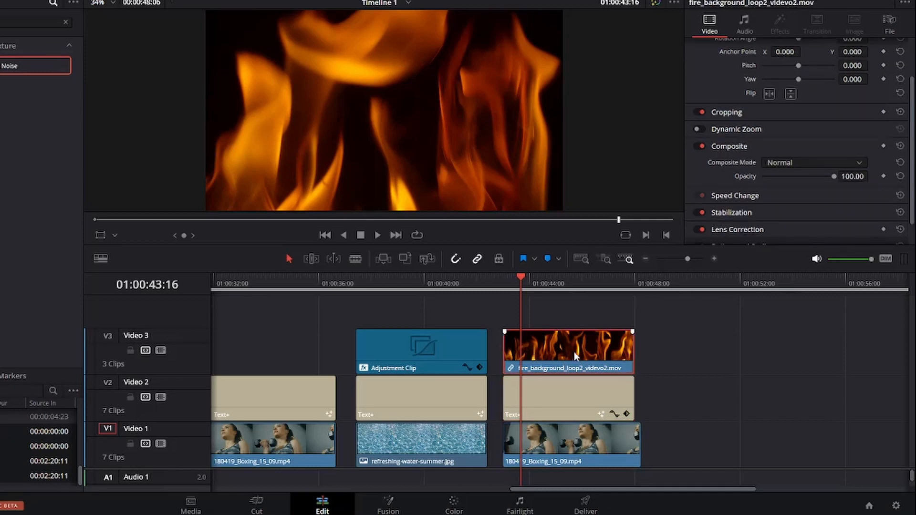
pyautogui.click(811, 164)
pyautogui.scroll(-1, 787, 262)
pyautogui.click(786, 262)
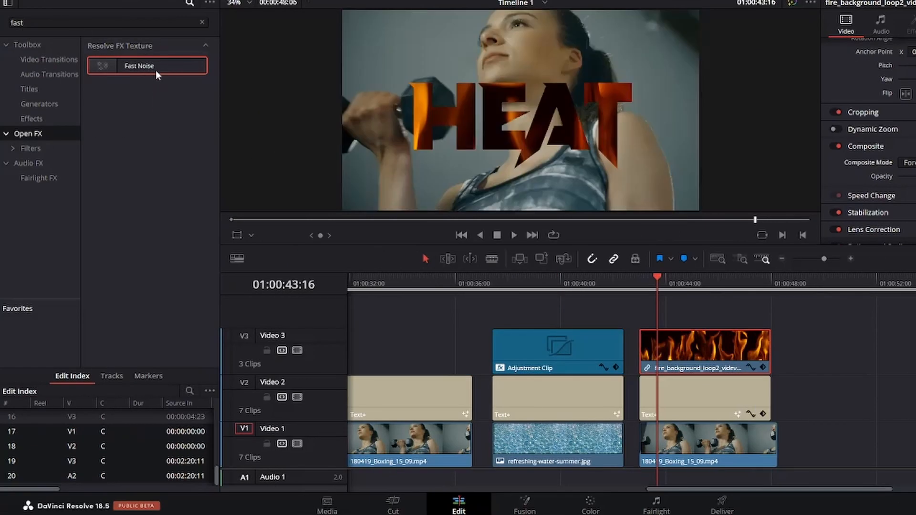
# Step: Apply Fast Noise with the Heat Haze preset to the boxing clip beneath the Heat title and play it back
pyautogui.moveTo(155, 70); pyautogui.dragTo(719, 454)
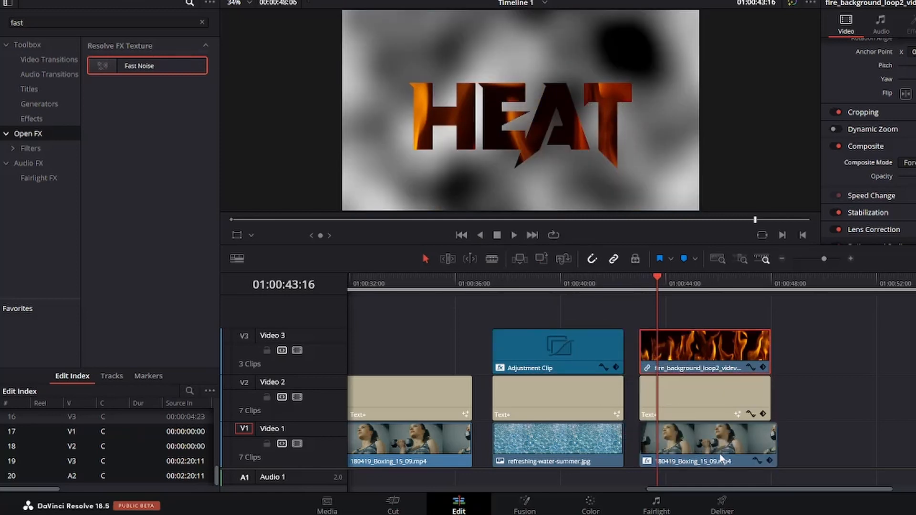
pyautogui.click(669, 453)
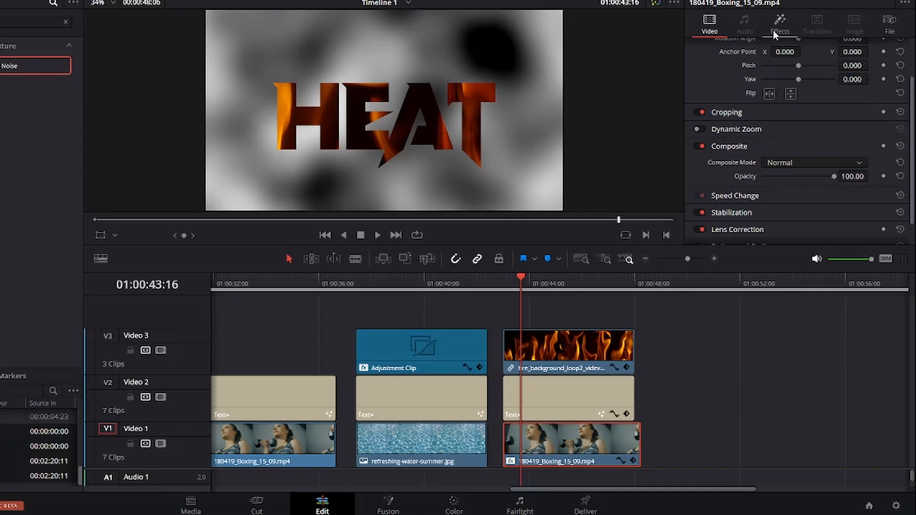
pyautogui.click(780, 28)
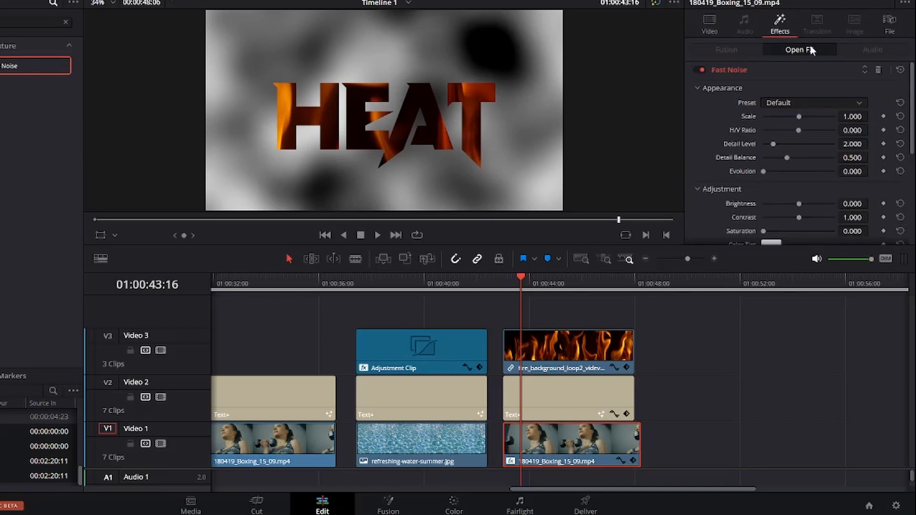
pyautogui.click(814, 103)
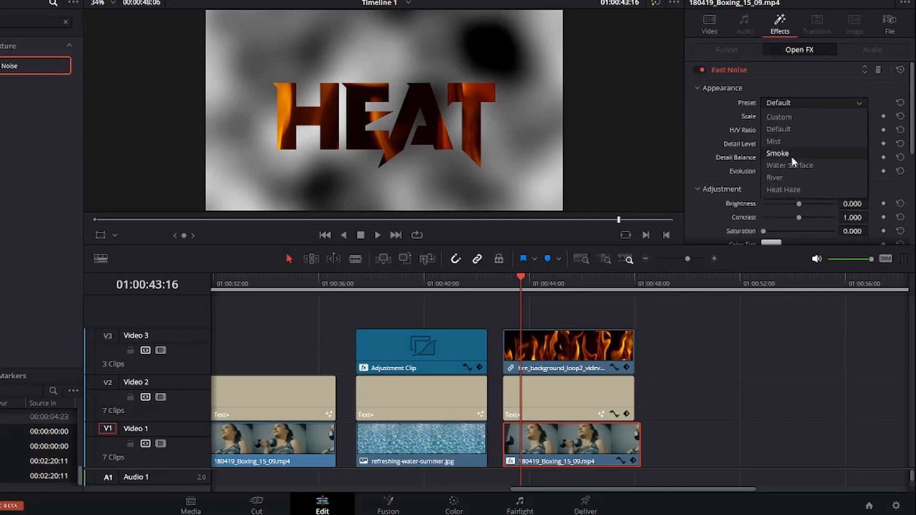
pyautogui.click(785, 190)
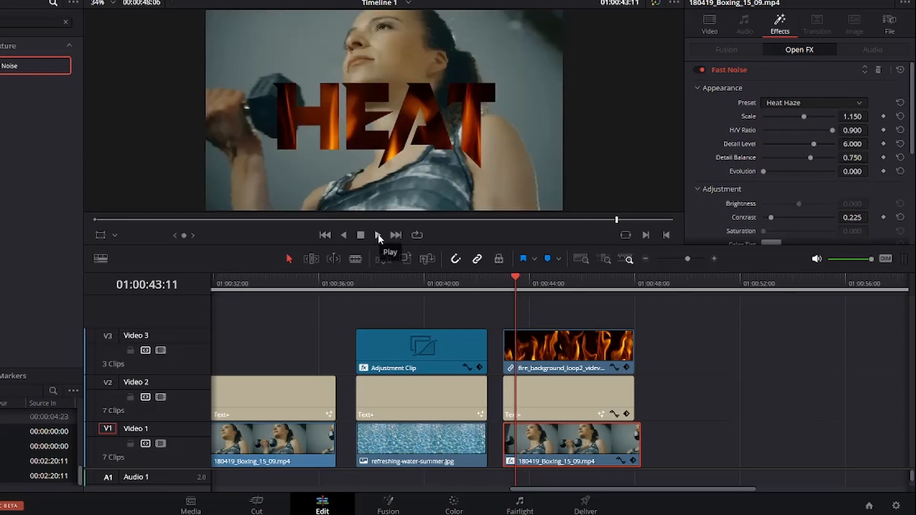
pyautogui.click(378, 235)
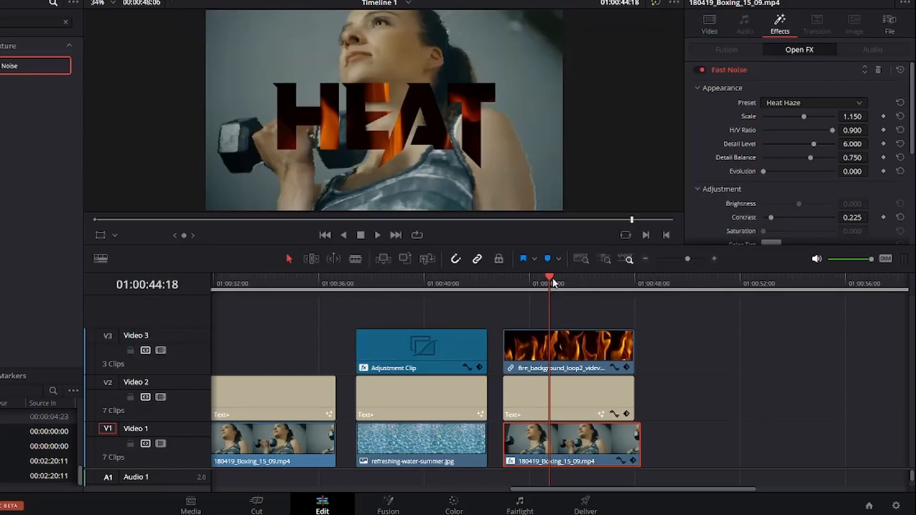
pyautogui.click(595, 285)
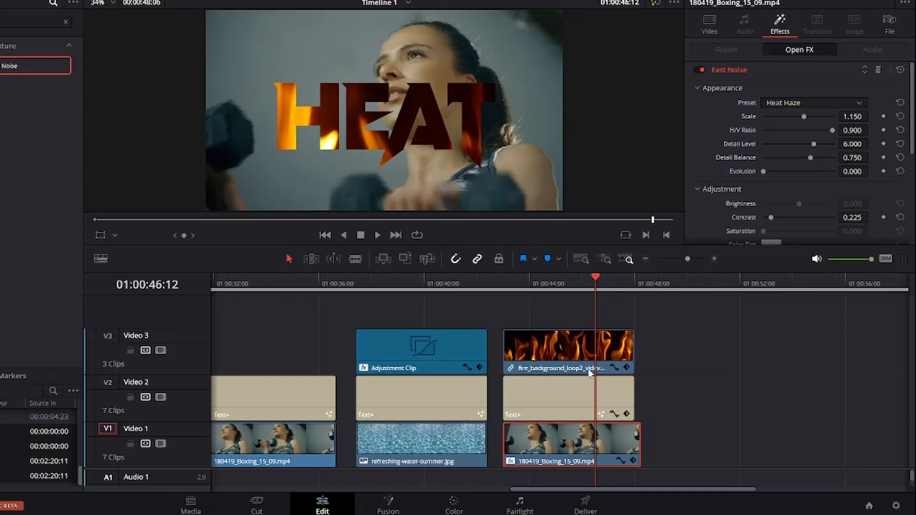
pyautogui.moveTo(606, 514)
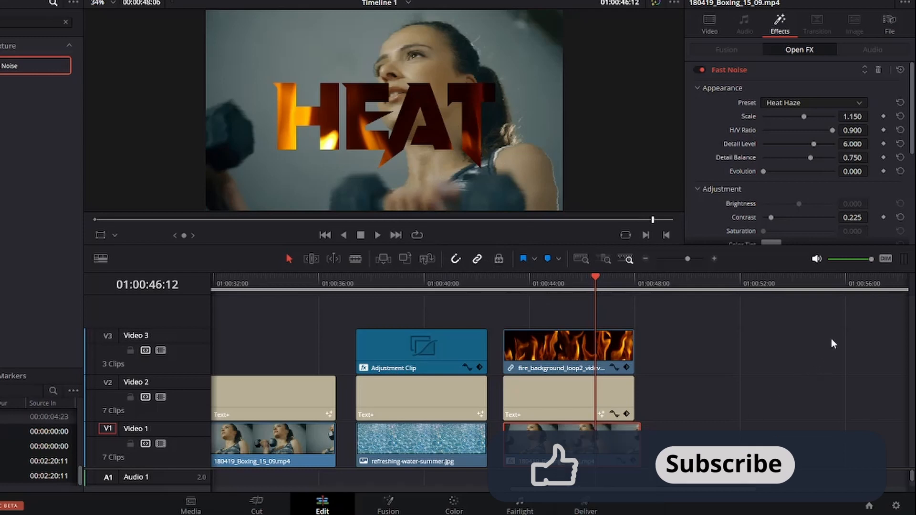